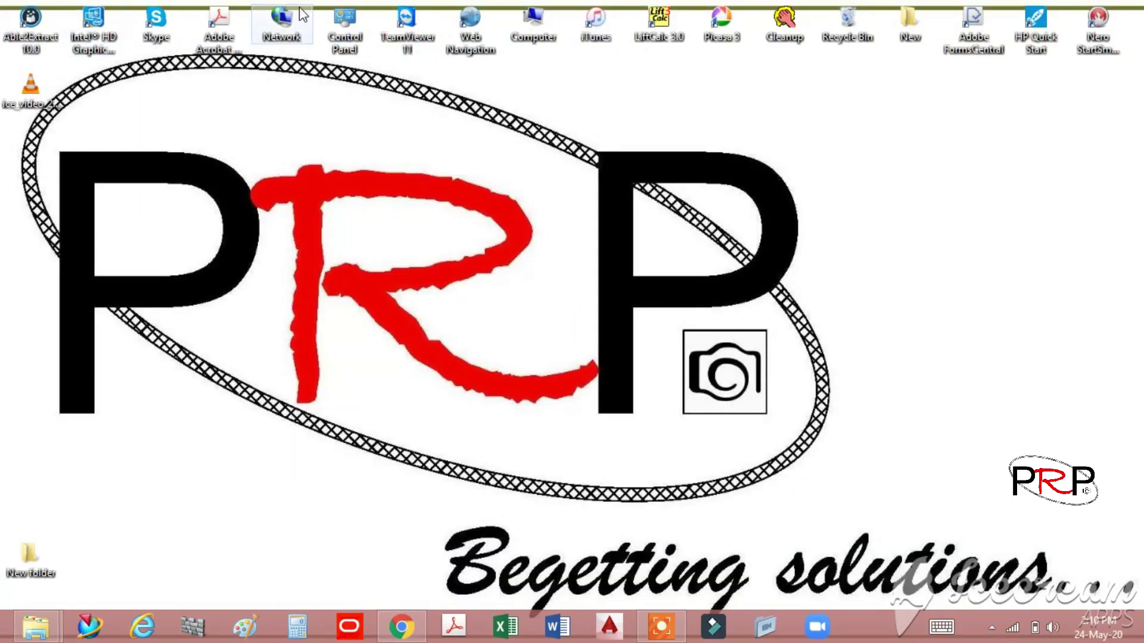
- Check the computer's system type in its system properties, and return to the desktop
right_click(520, 43)
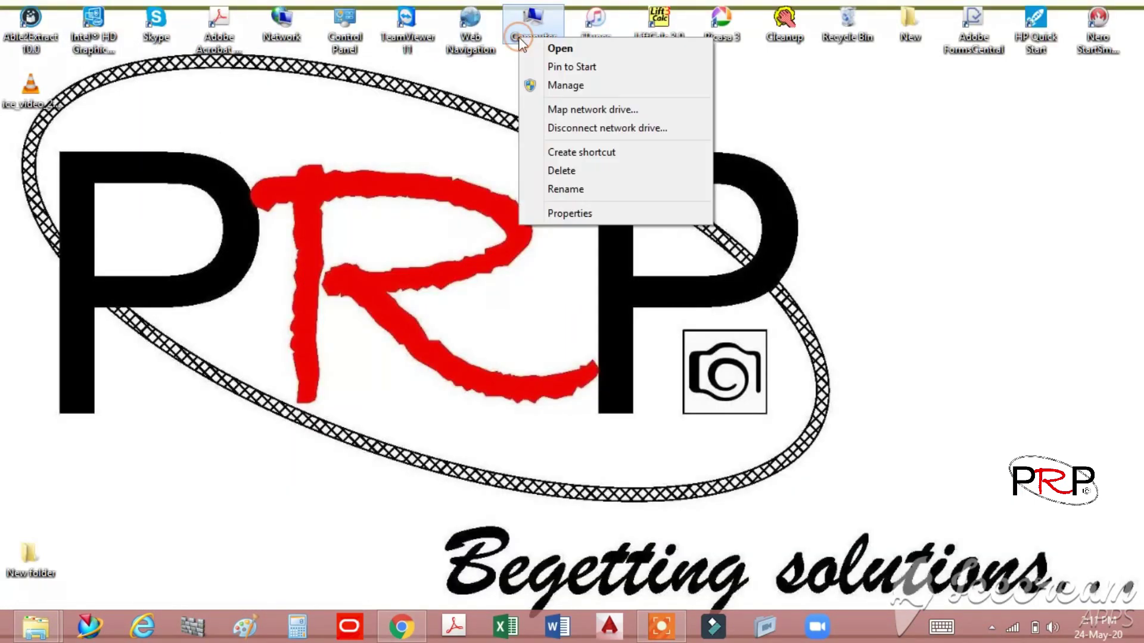
click(581, 213)
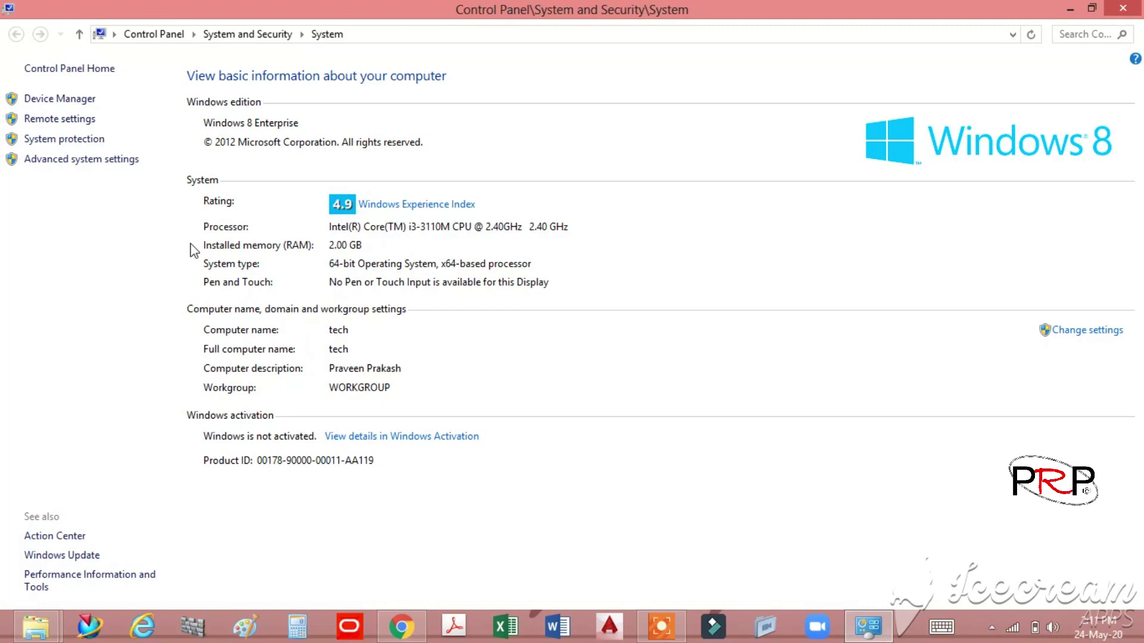
click(1141, 641)
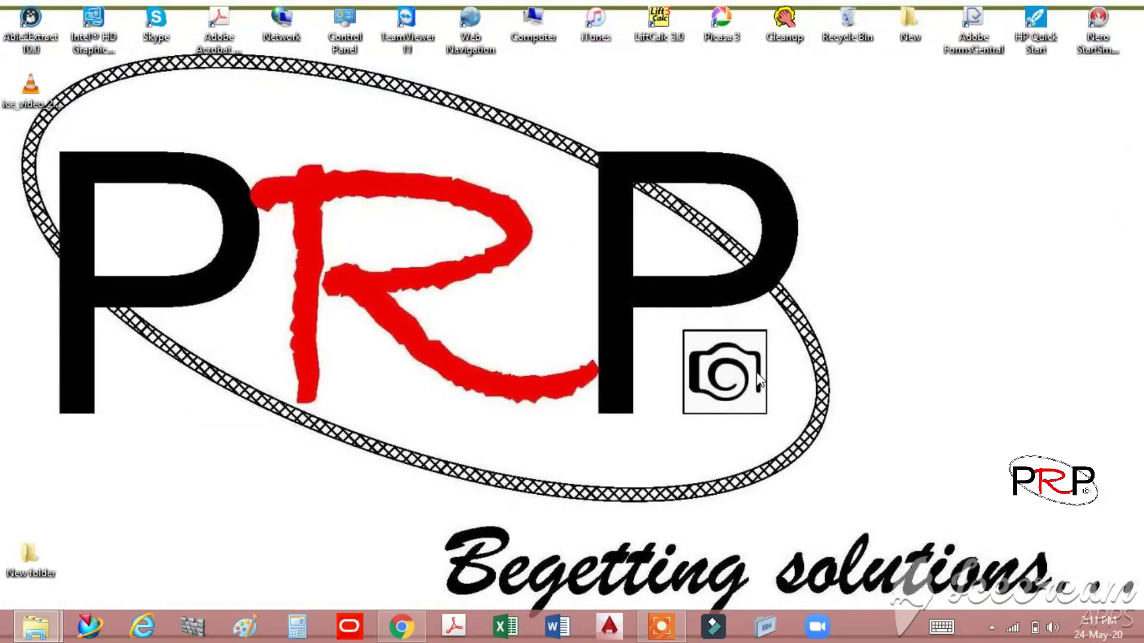
- Download the 64-bit Q-Dir 8.25 installer from TechSpot in Chrome and save it to the -PRP- (I:) drive
click(403, 628)
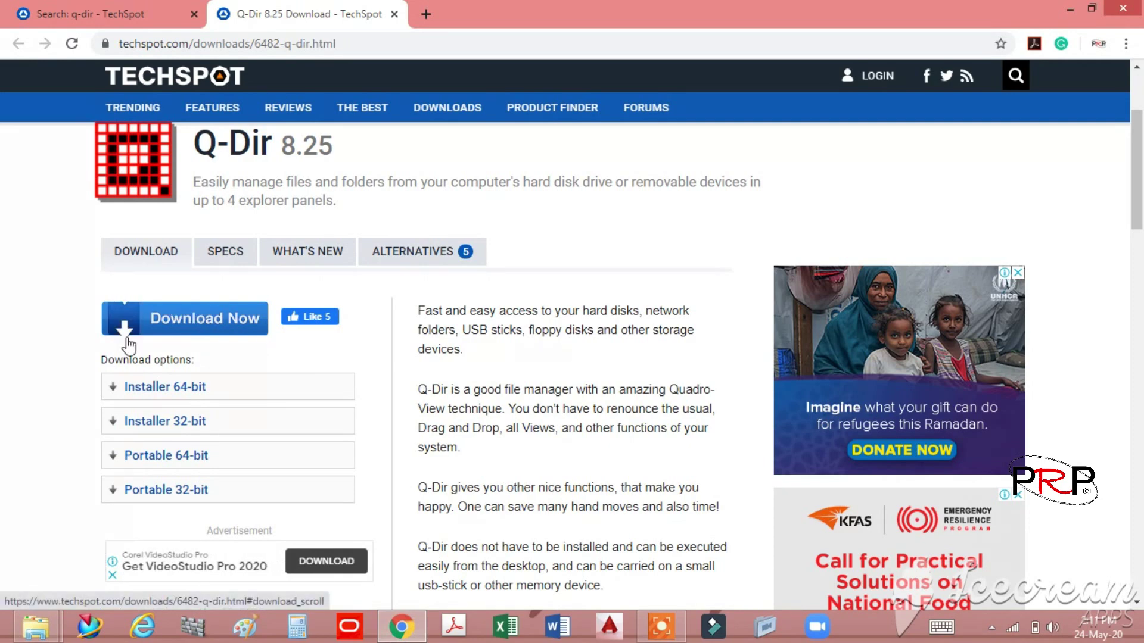
click(165, 398)
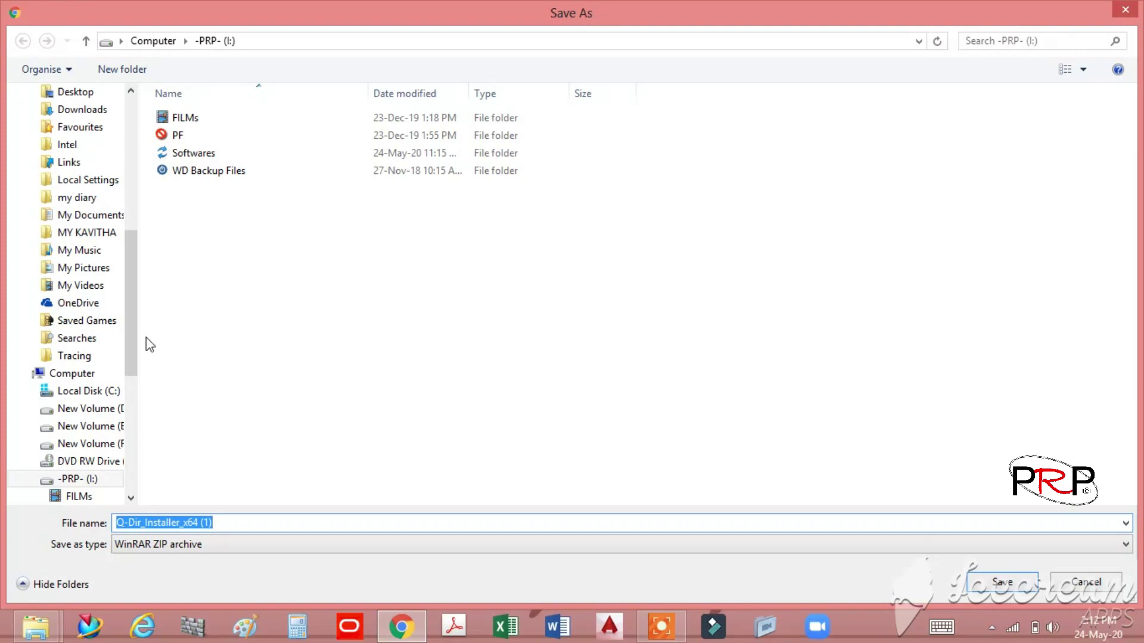
click(57, 484)
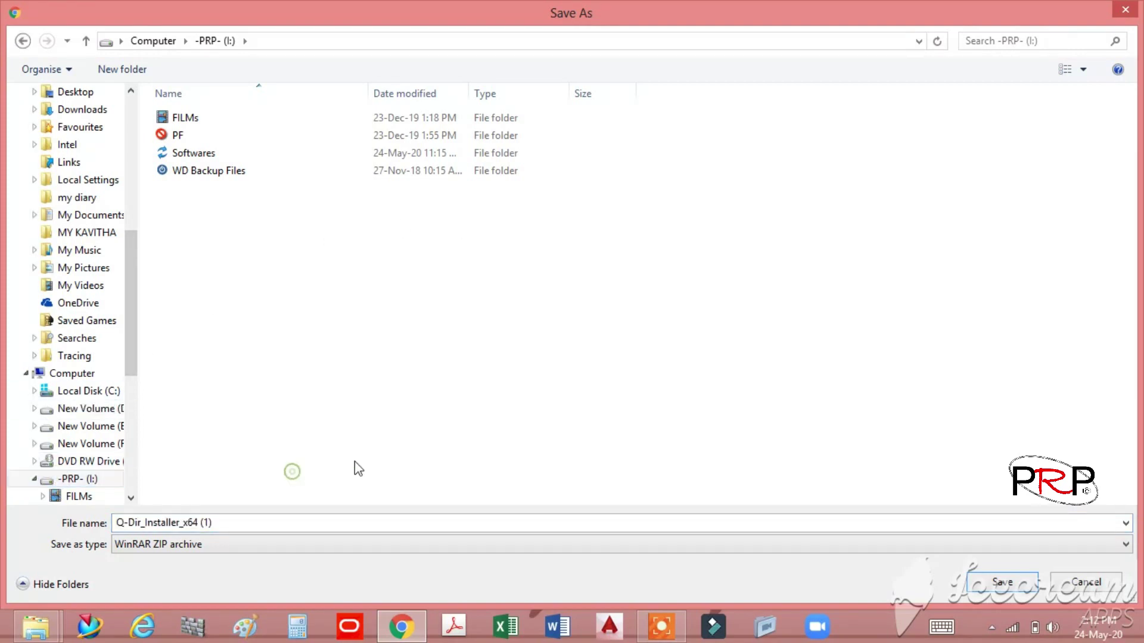
click(991, 585)
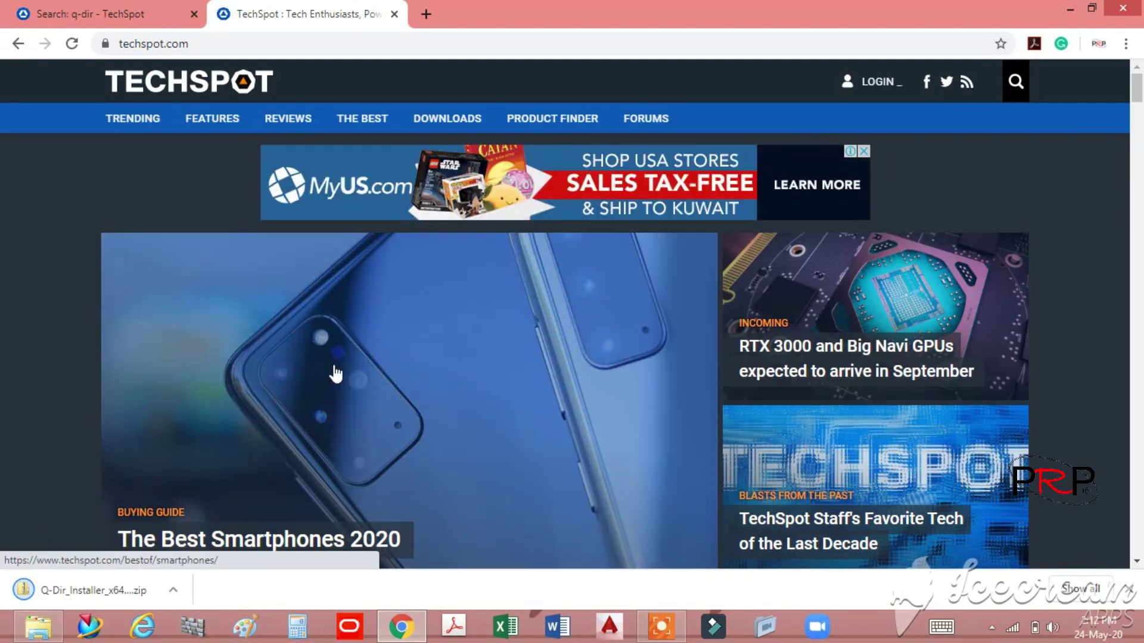
- Open the Q-Dir_Installer_x64 (1) archive on the I: drive in File Explorer and select the installer application inside
key(super+e)
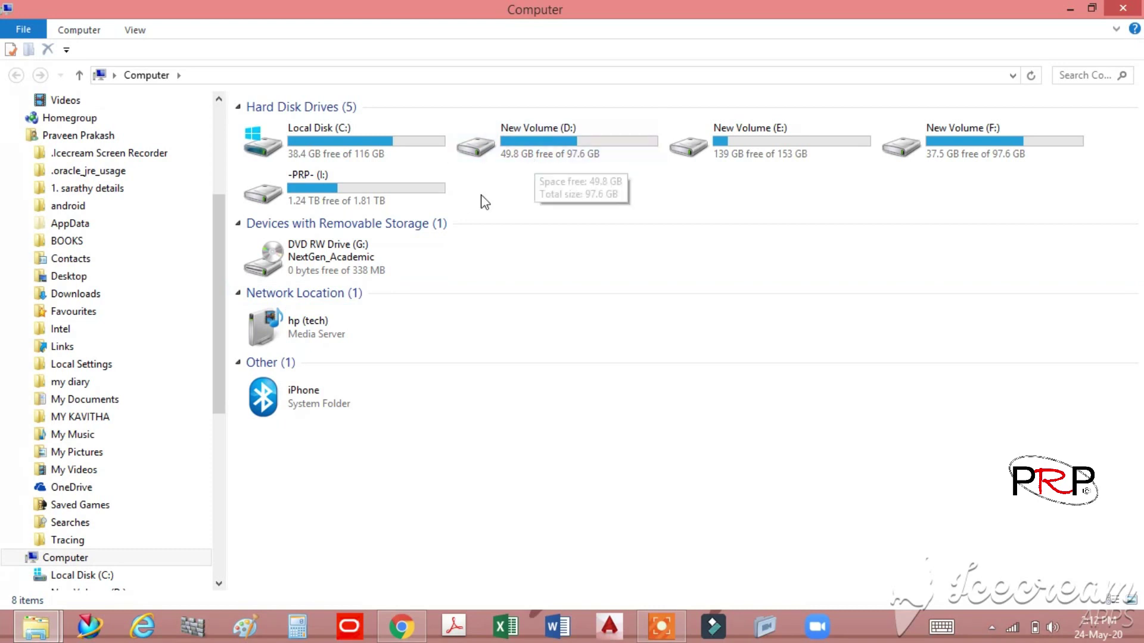
click(420, 201)
double_click(420, 201)
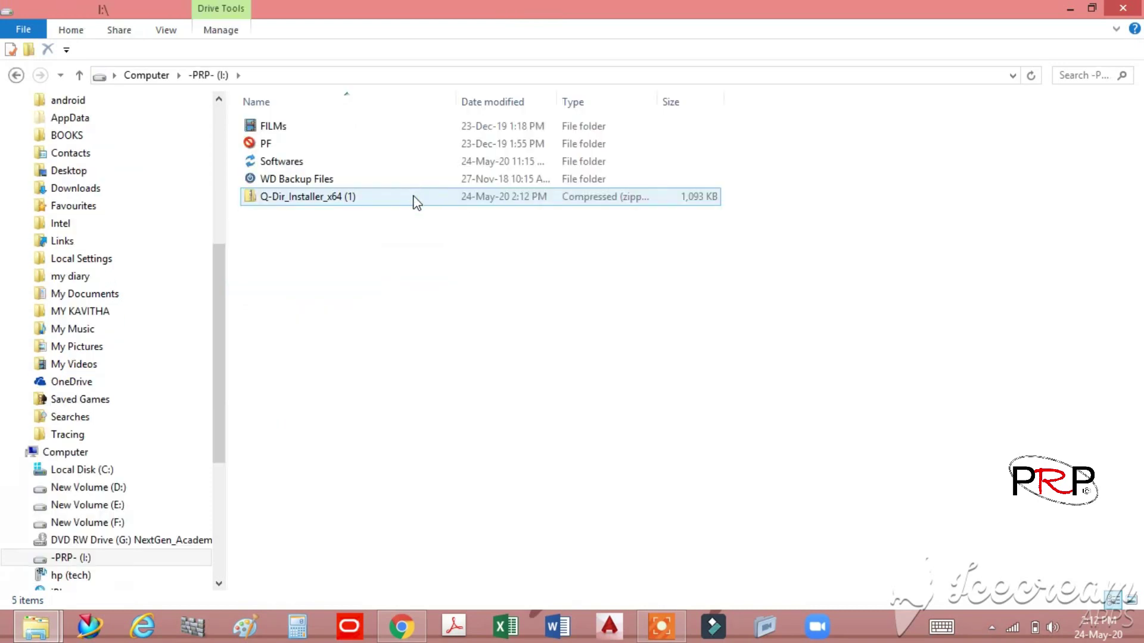
click(357, 199)
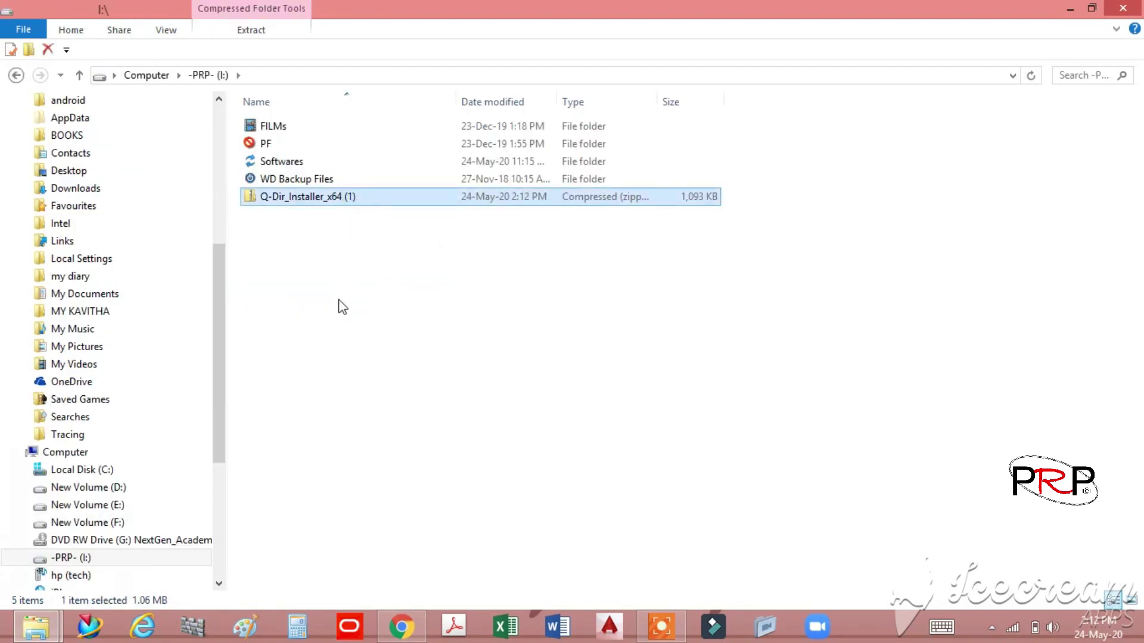
key(Return)
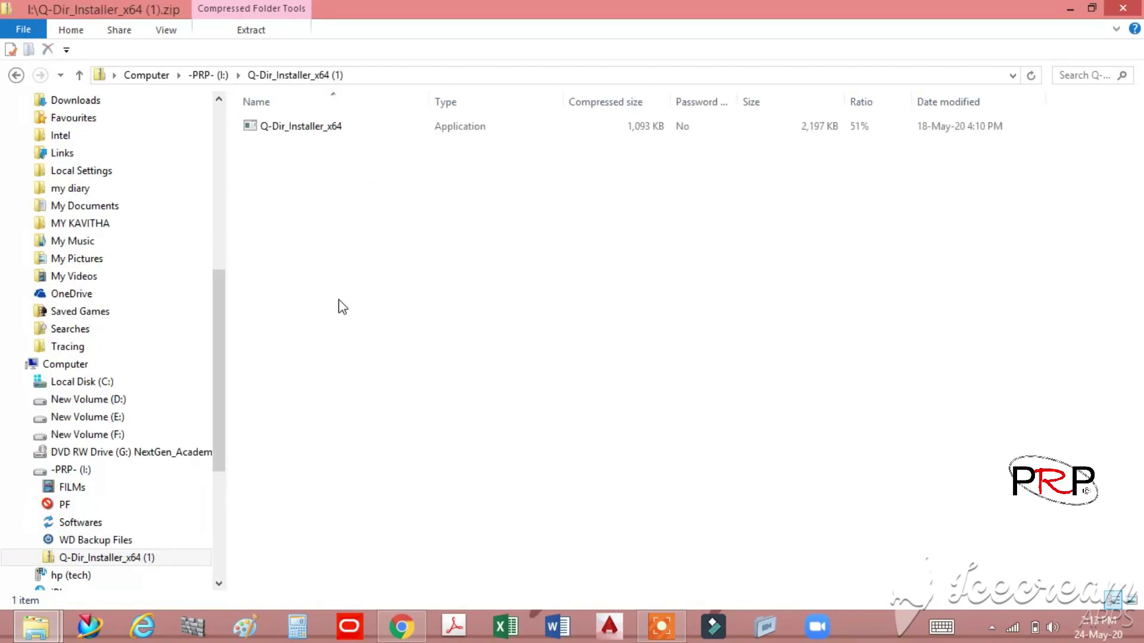
click(308, 132)
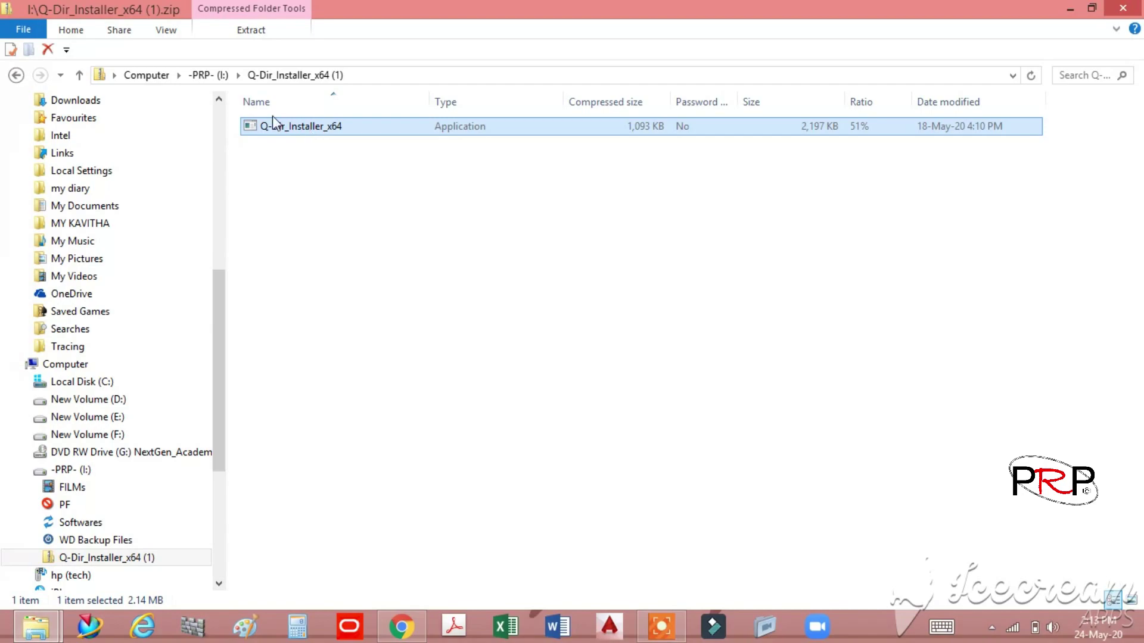
- Turn off WiFi in the wireless section of PC settings and return to the open archive
click(8, 7)
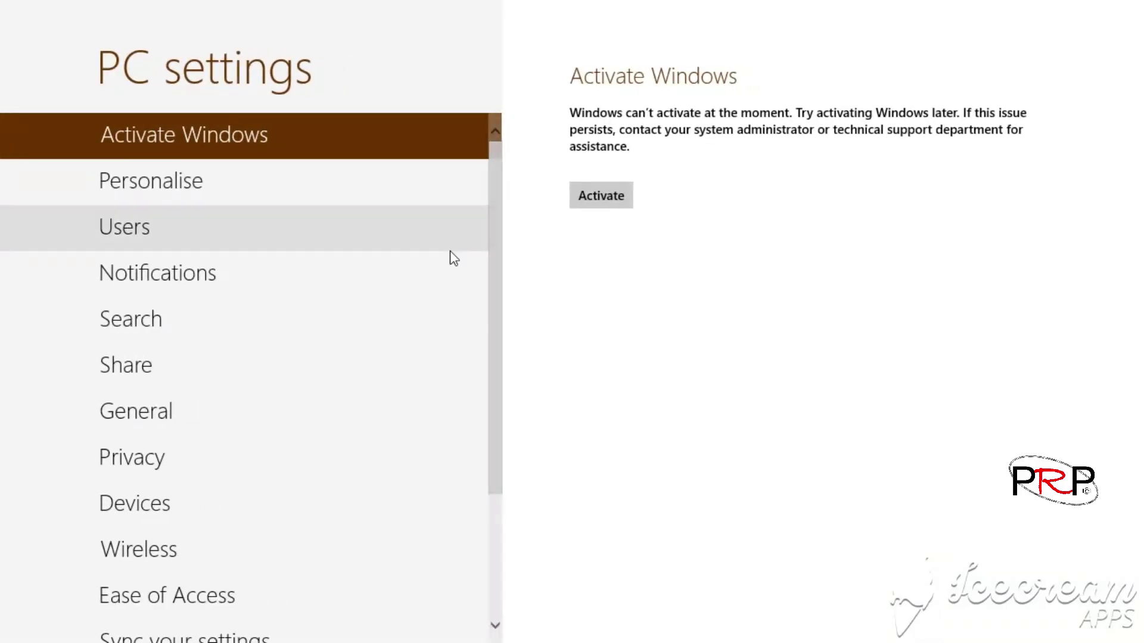
click(179, 552)
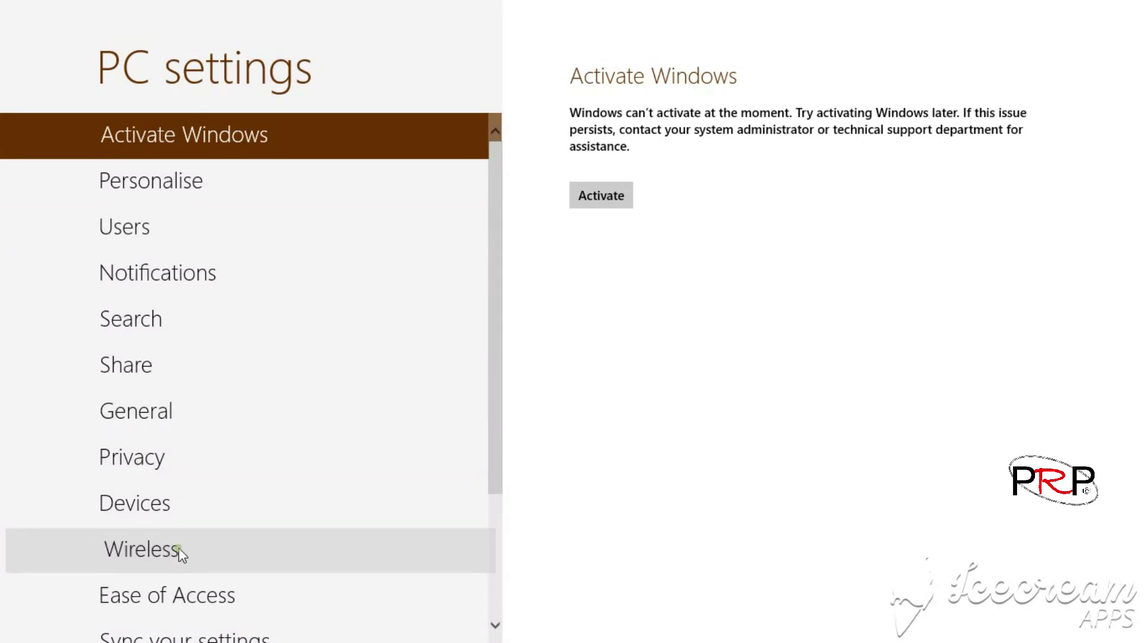
click(682, 250)
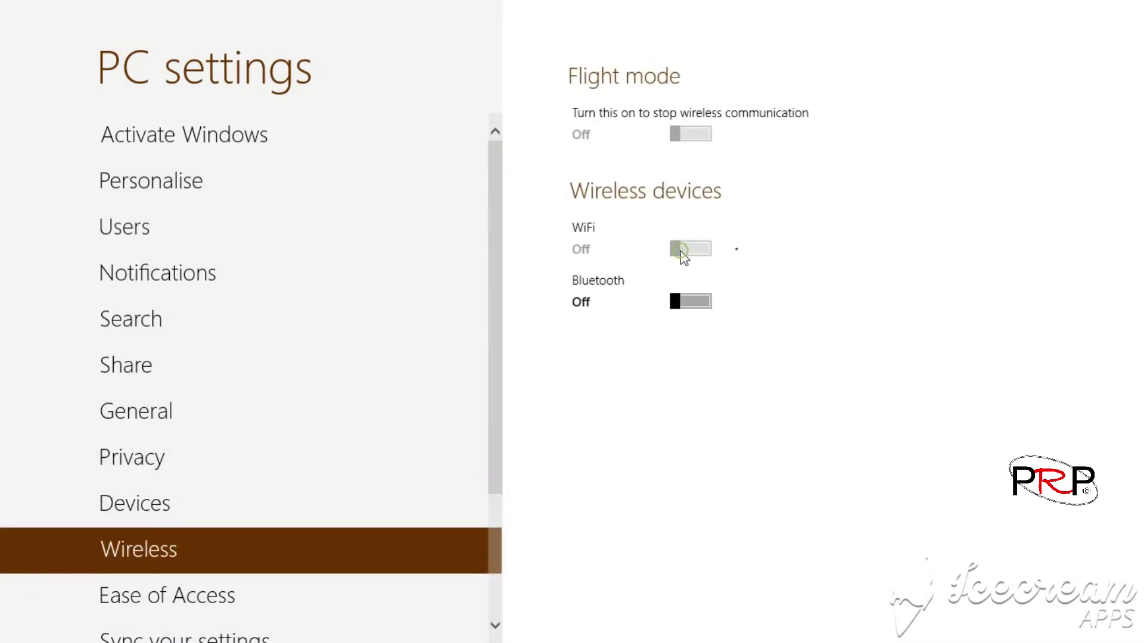
click(5, 7)
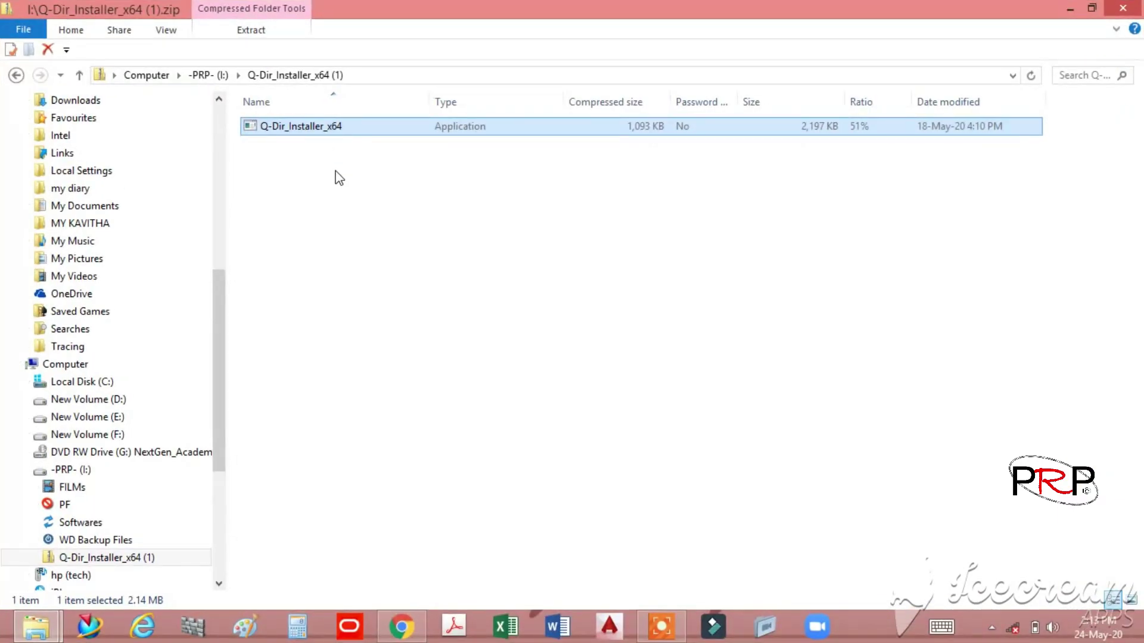
- Run the Q-Dir installer past the SmartScreen prompt and change its target folder to the -PRP- (I:) drive
key(Return)
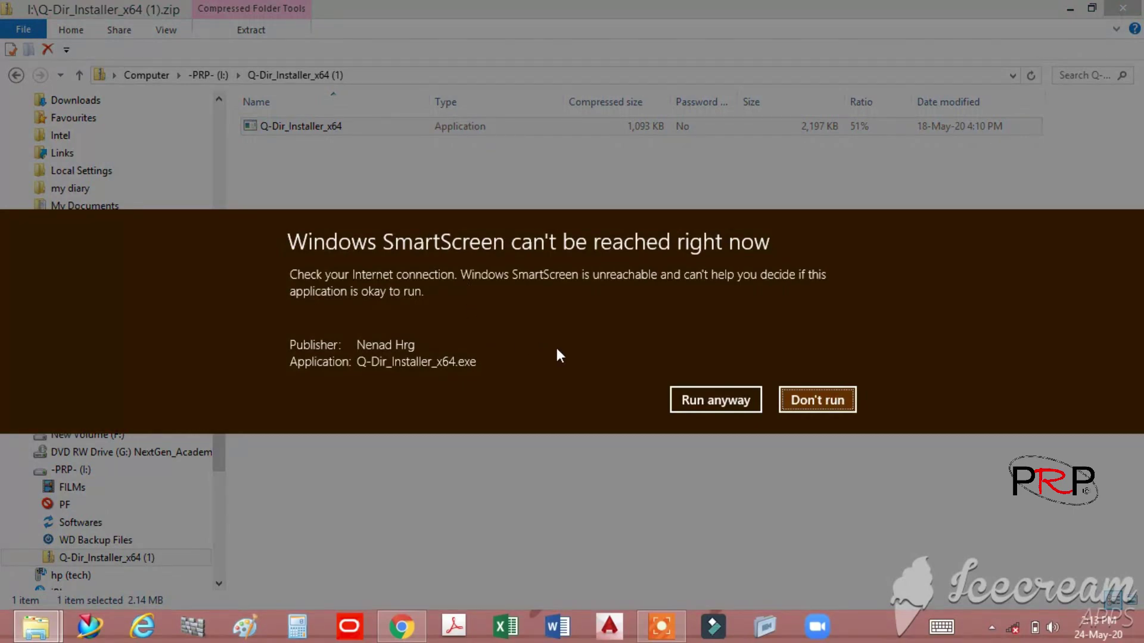
click(684, 400)
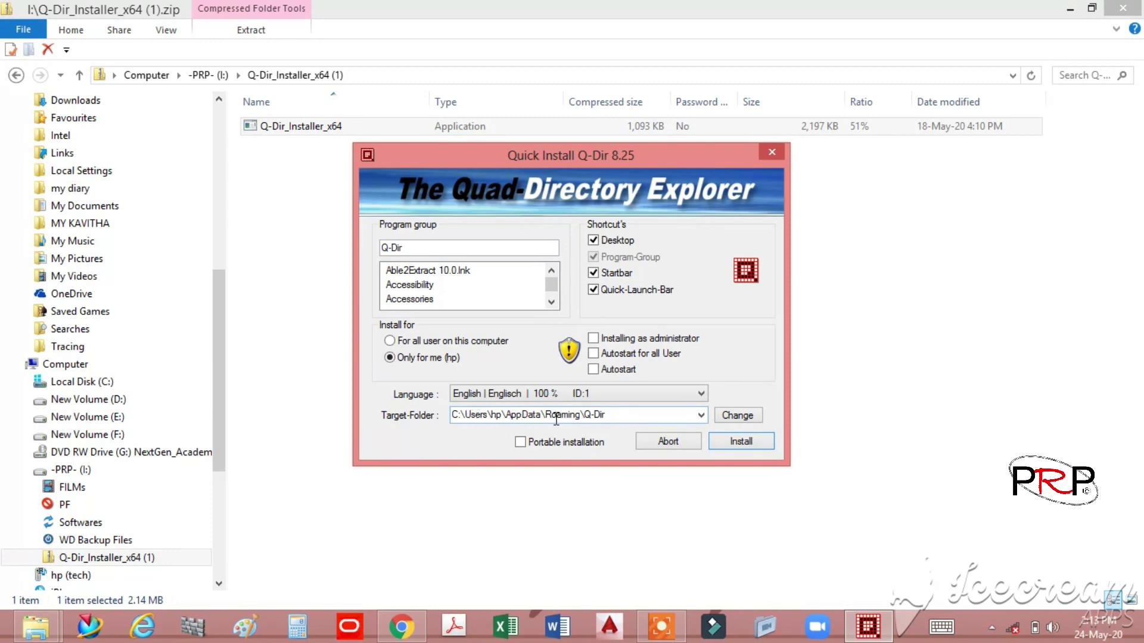
click(737, 418)
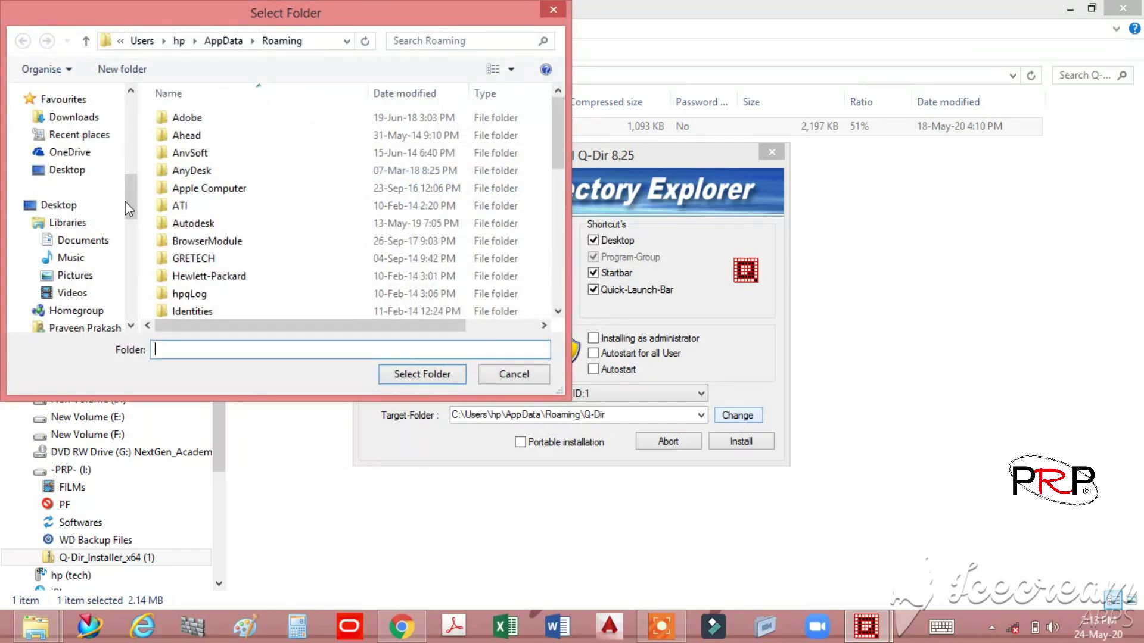
drag(131, 180, 133, 296)
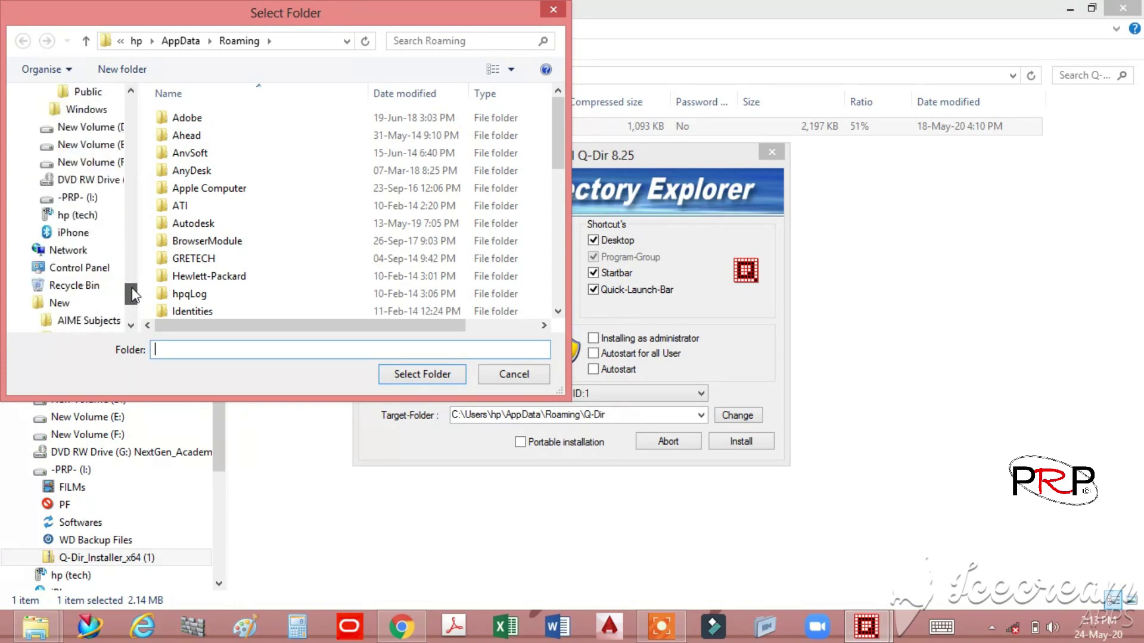
click(81, 204)
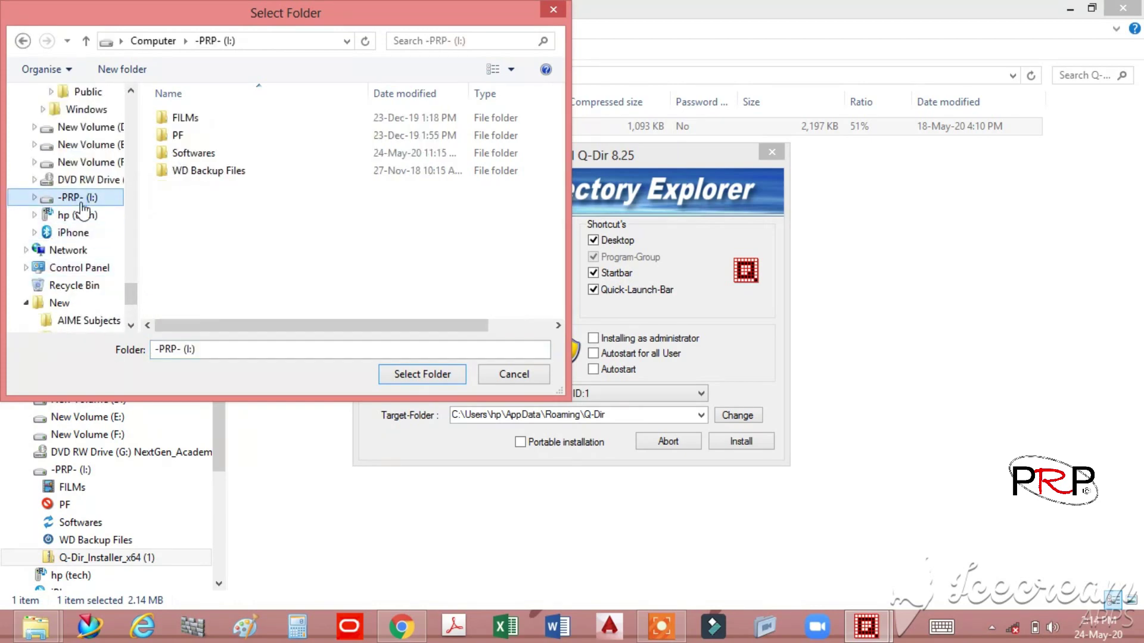
click(305, 242)
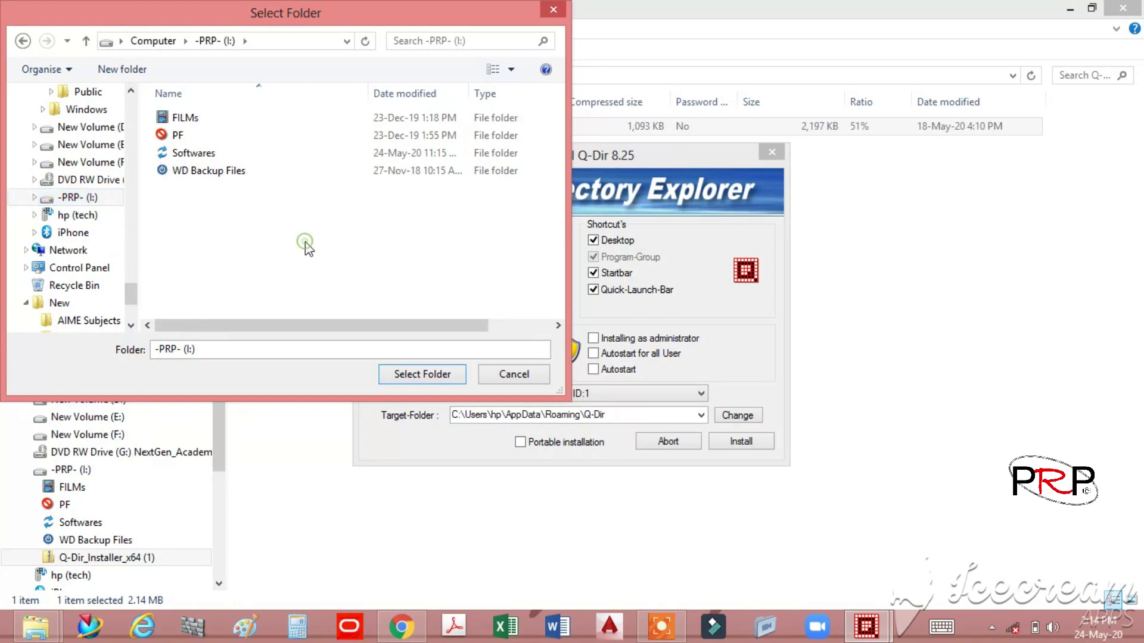
click(399, 379)
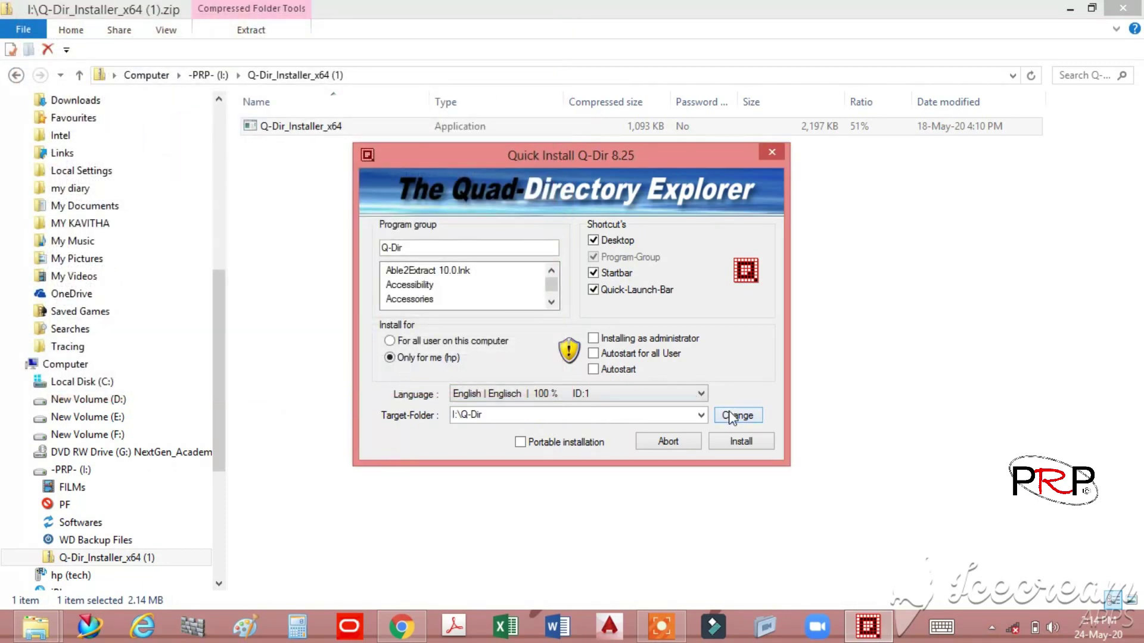
- Install Q-Dir, allow it to run, accept the license agreement, and close its first window
click(742, 439)
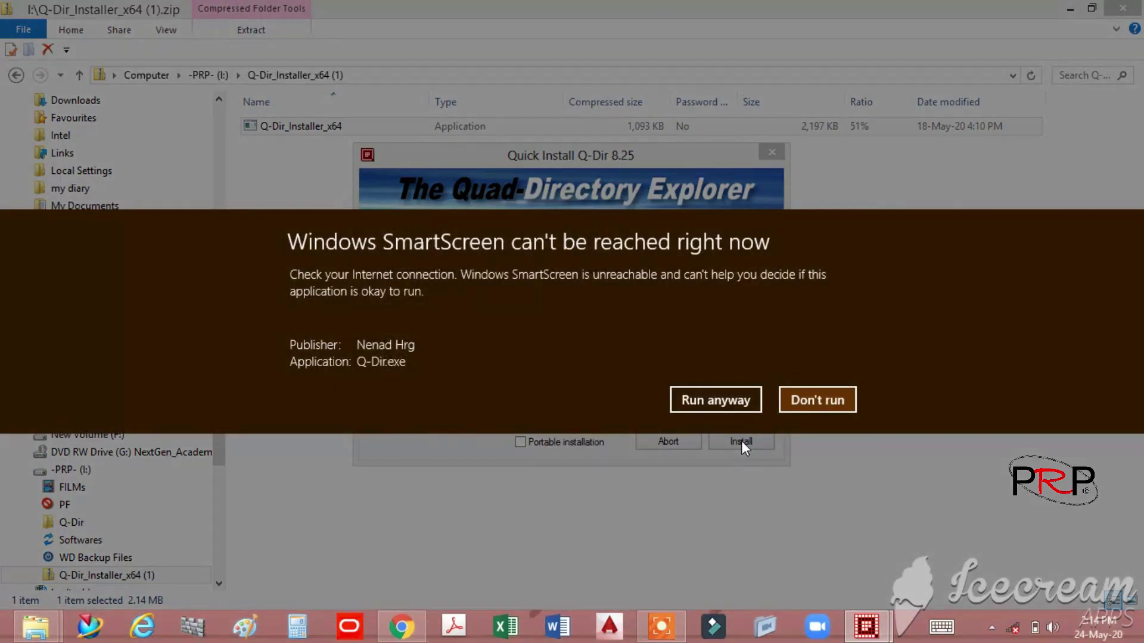
click(708, 394)
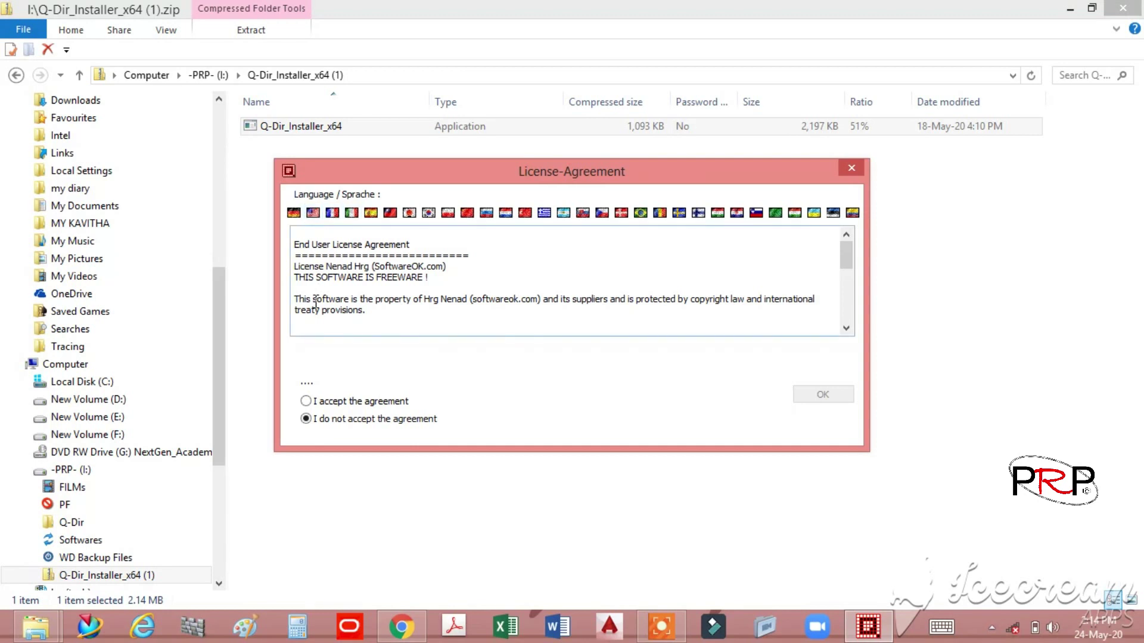
click(306, 399)
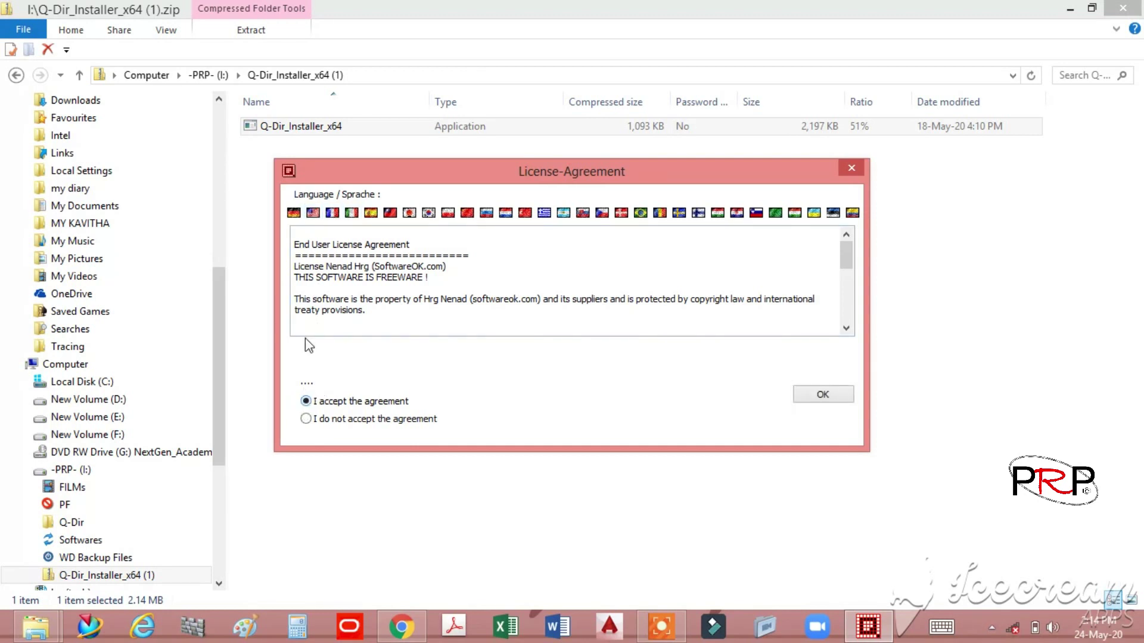
click(841, 397)
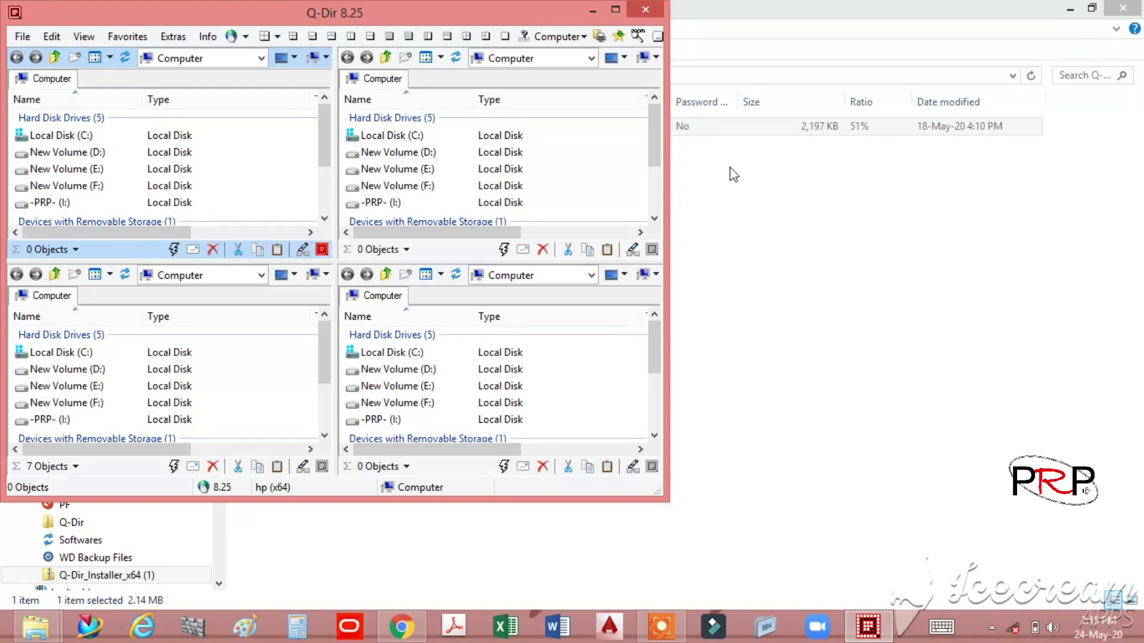
click(639, 10)
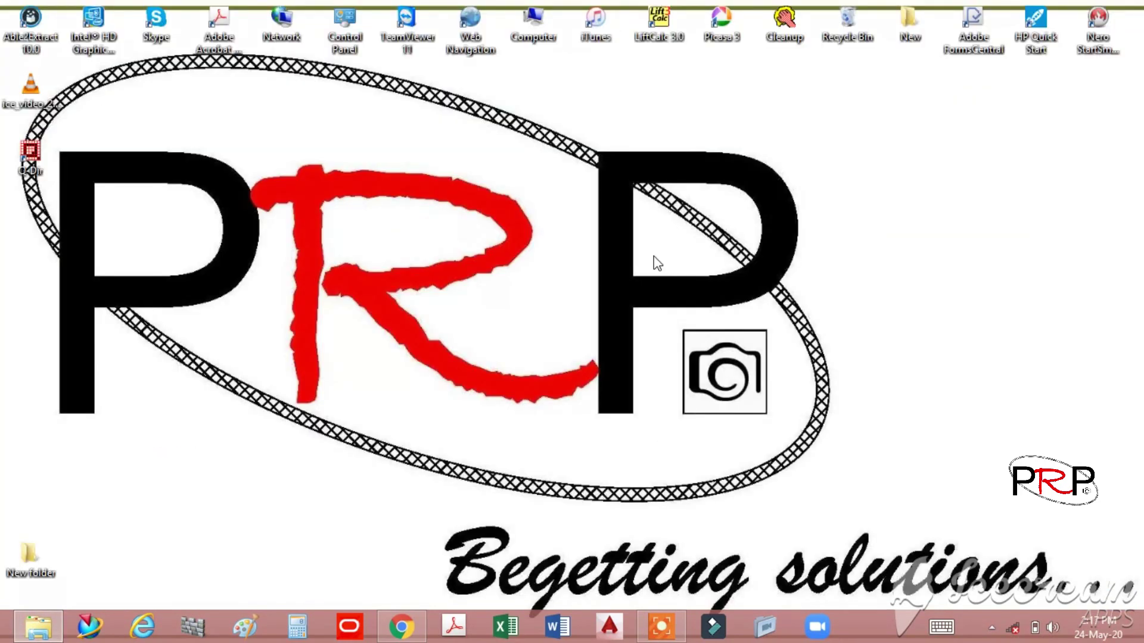
- Launch Q-Dir from the Q-Dir folder on the I: drive and maximize its window
key(super+e)
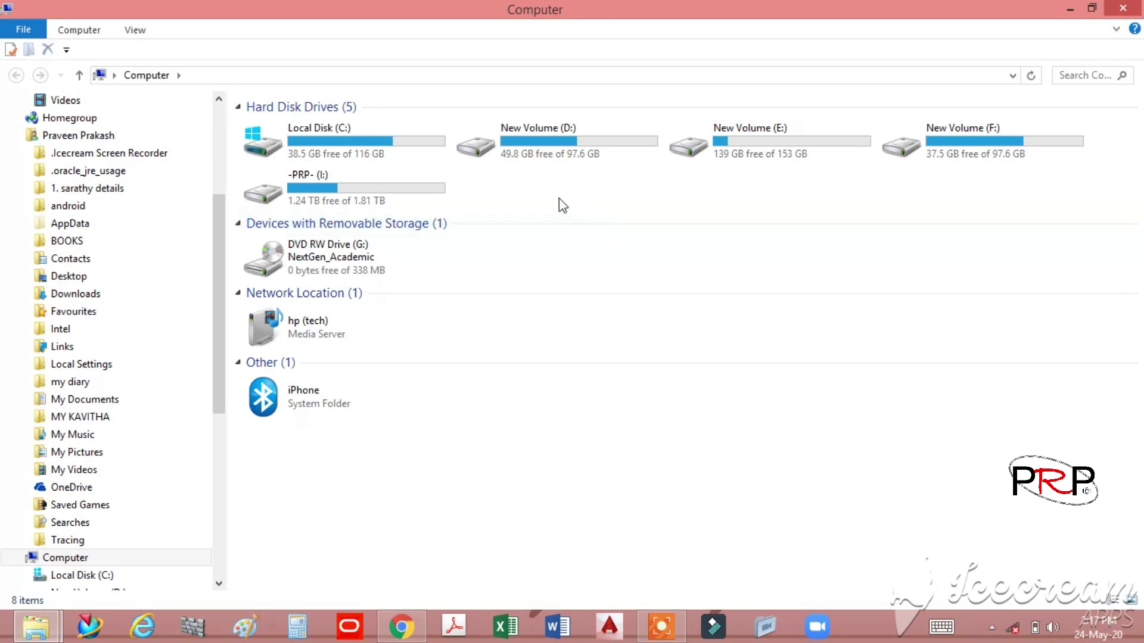
click(409, 195)
double_click(407, 187)
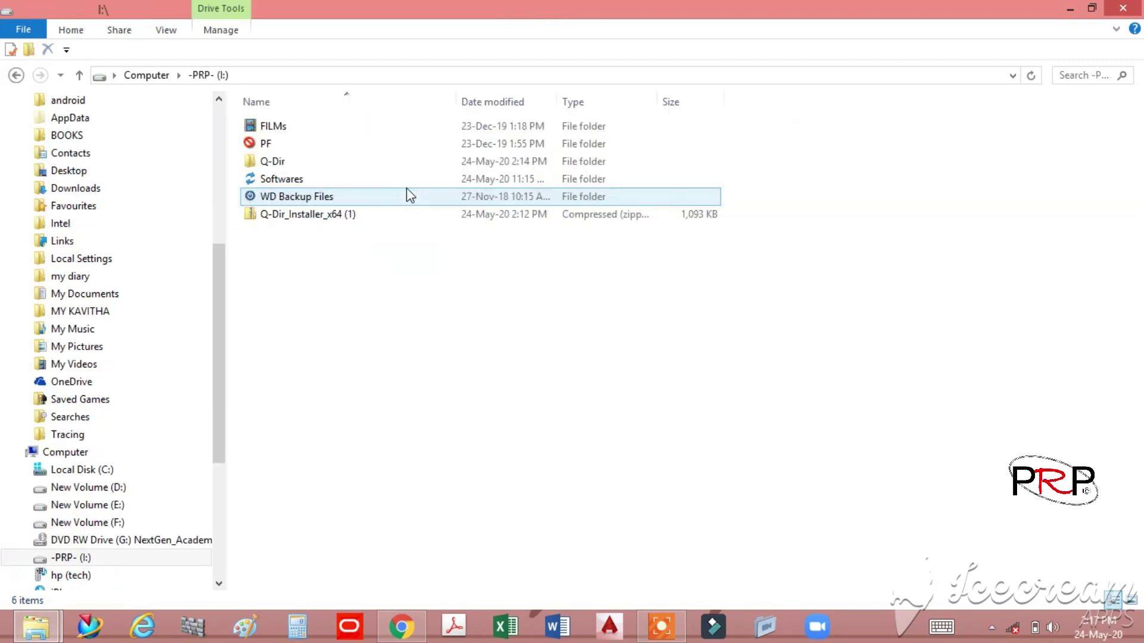
double_click(377, 163)
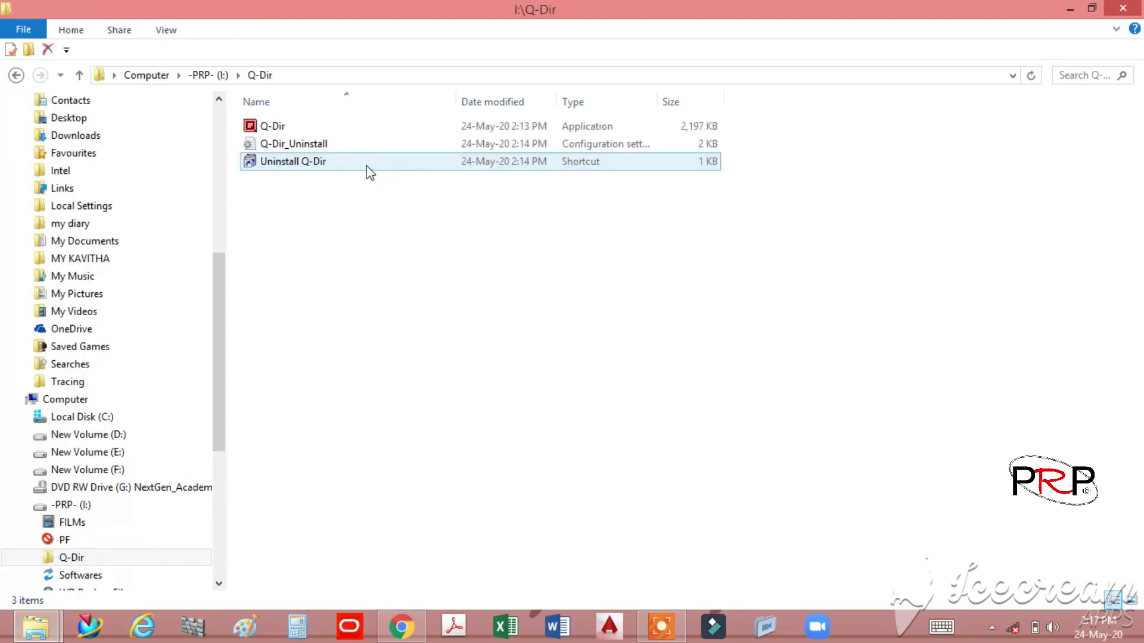
double_click(324, 129)
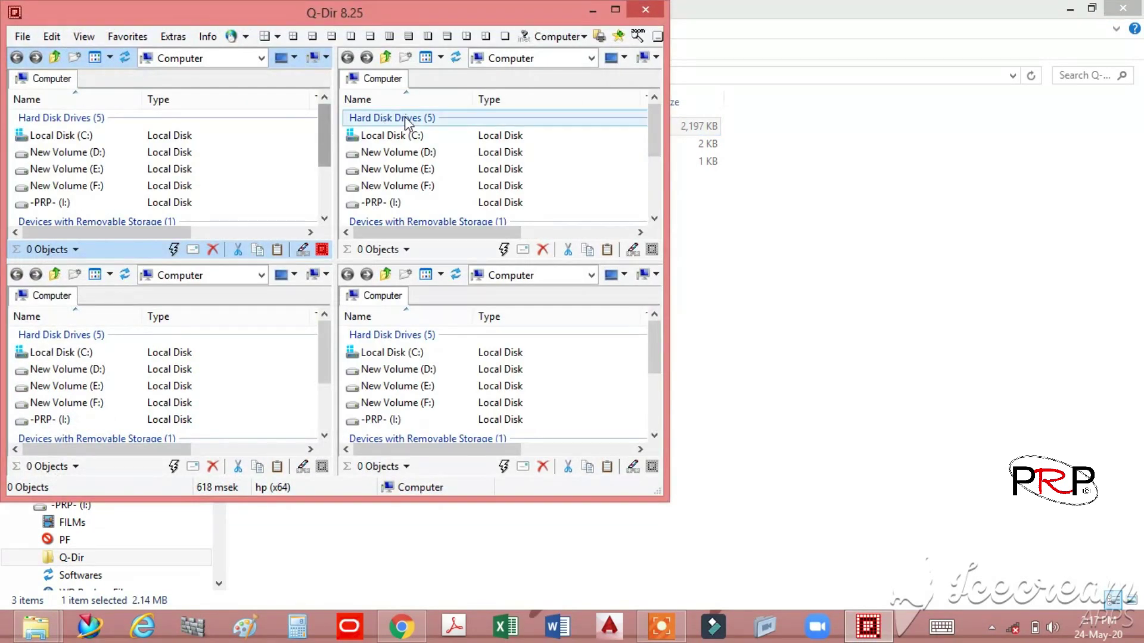
click(616, 10)
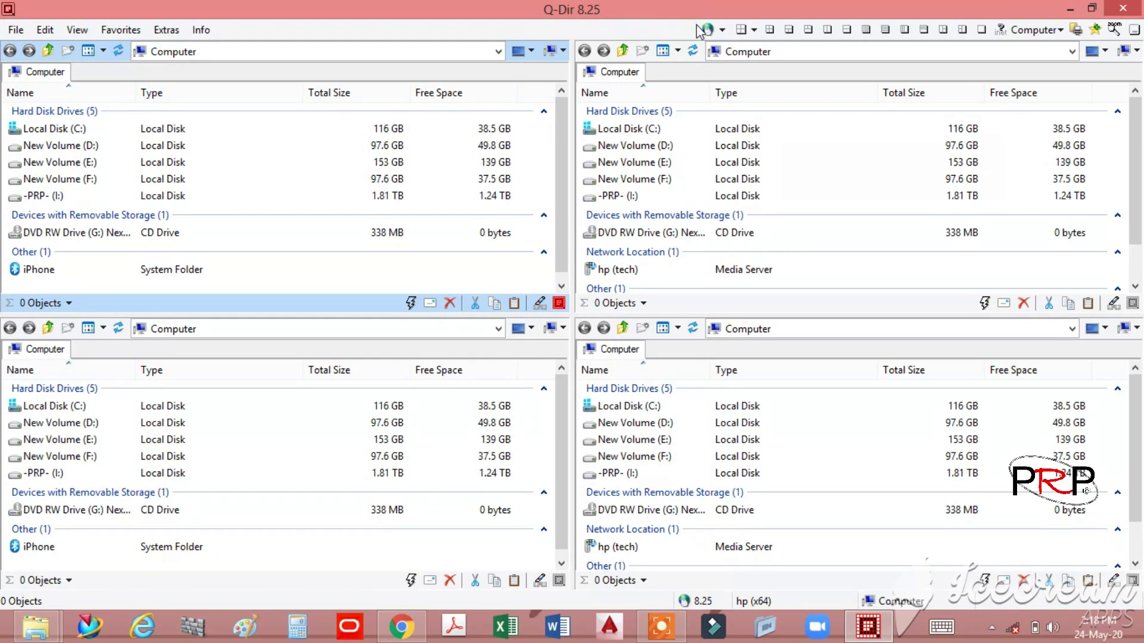
- Cycle the pane layout through two vertical, two horizontal, four-pane and three-pane arrangements, finishing with the single-pane layout
click(827, 30)
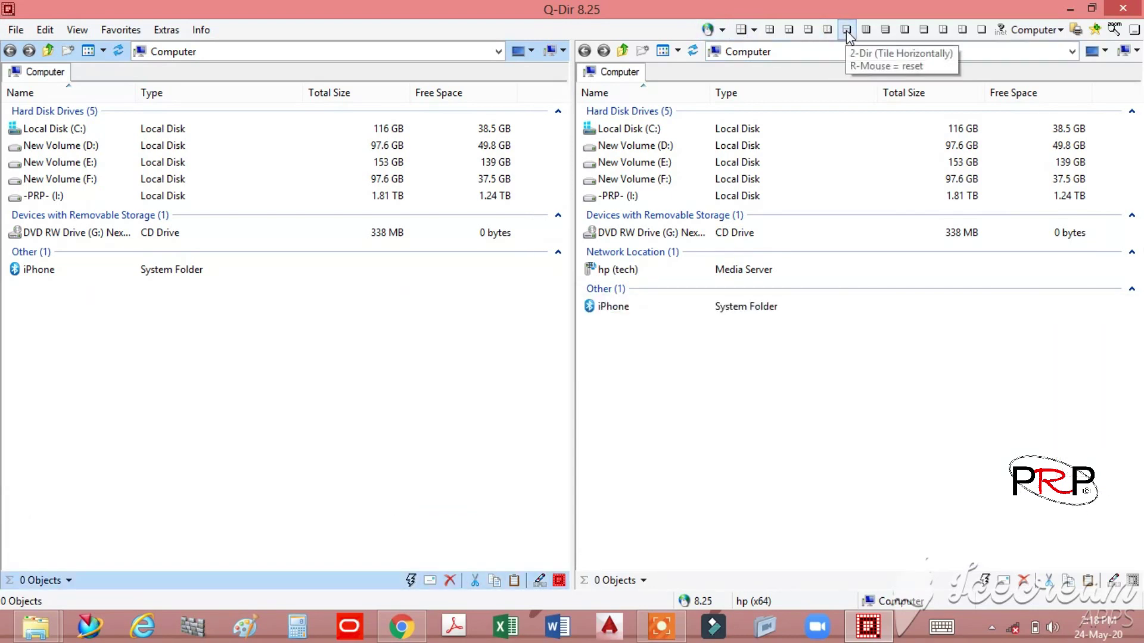
click(847, 30)
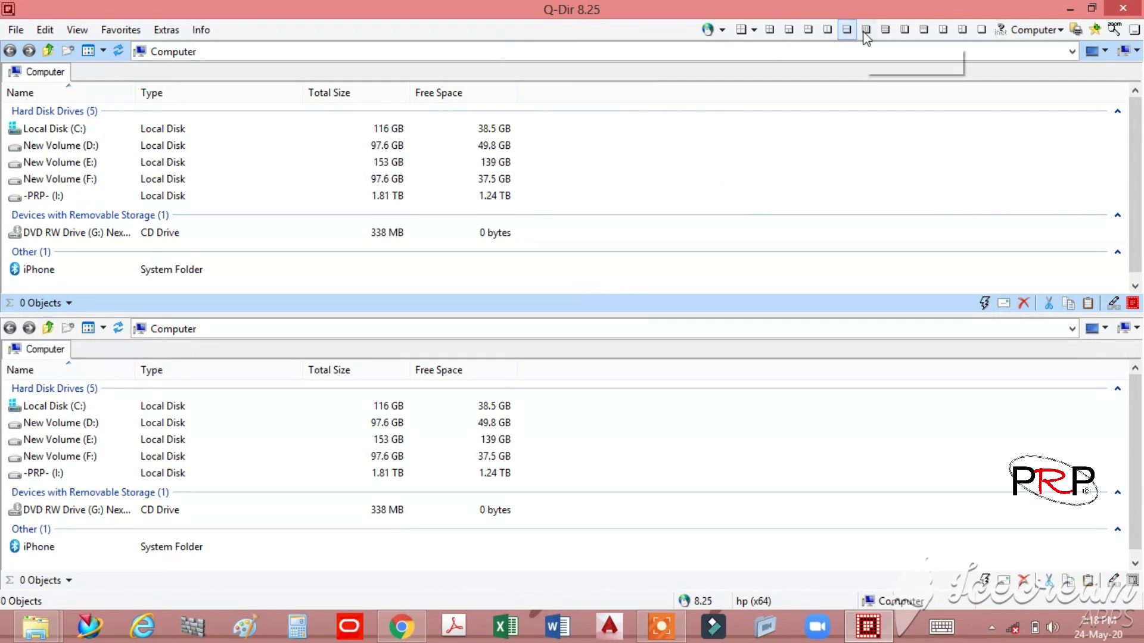
click(864, 31)
click(885, 31)
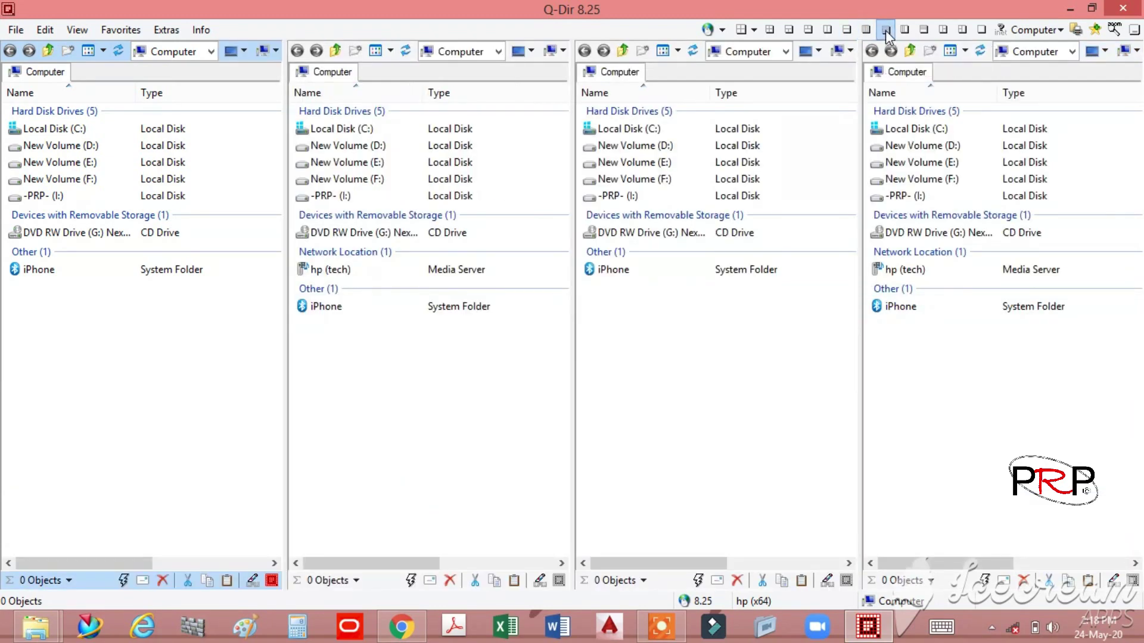
click(905, 31)
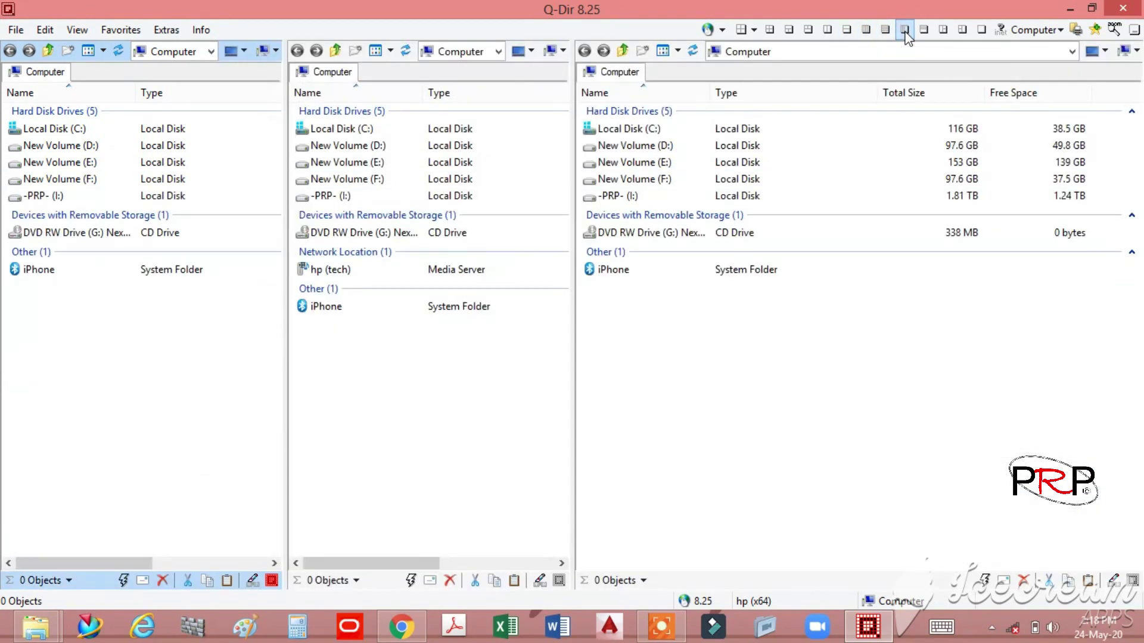
click(943, 31)
click(981, 31)
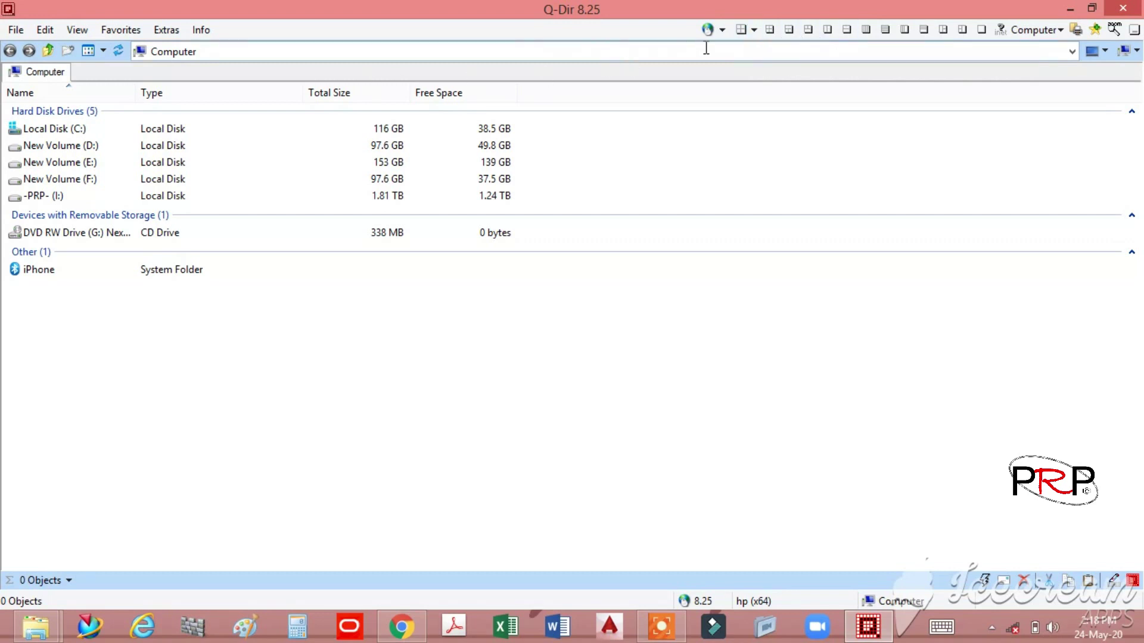
- Restore the four-pane layout and cycle the tree view through its modes, finishing with the separate tree-view toggle in every pane
click(741, 31)
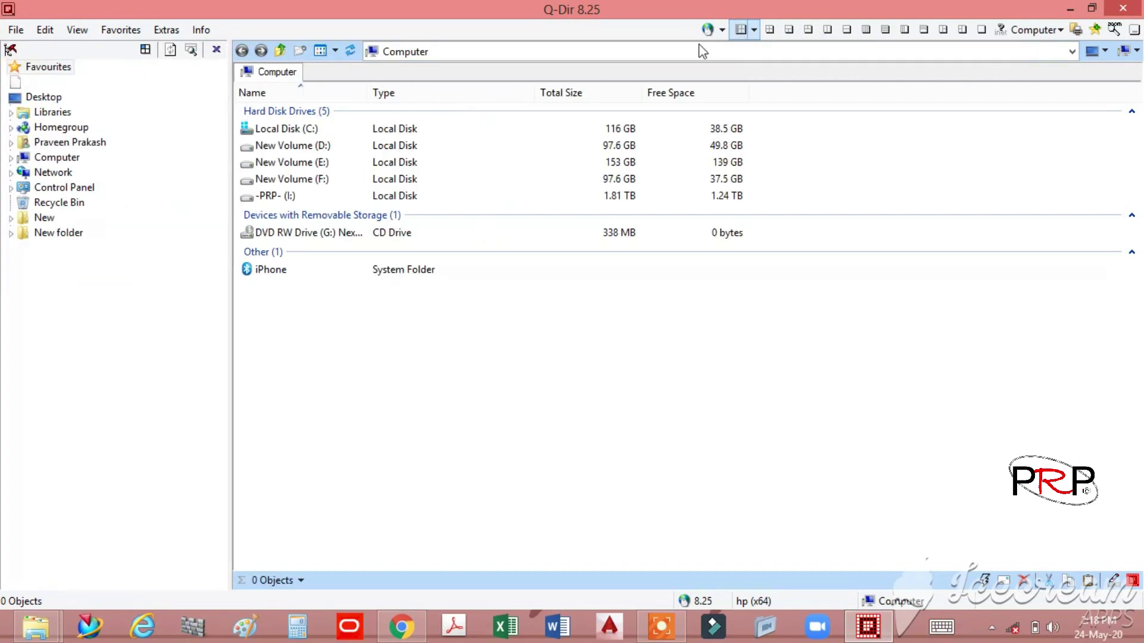
click(768, 29)
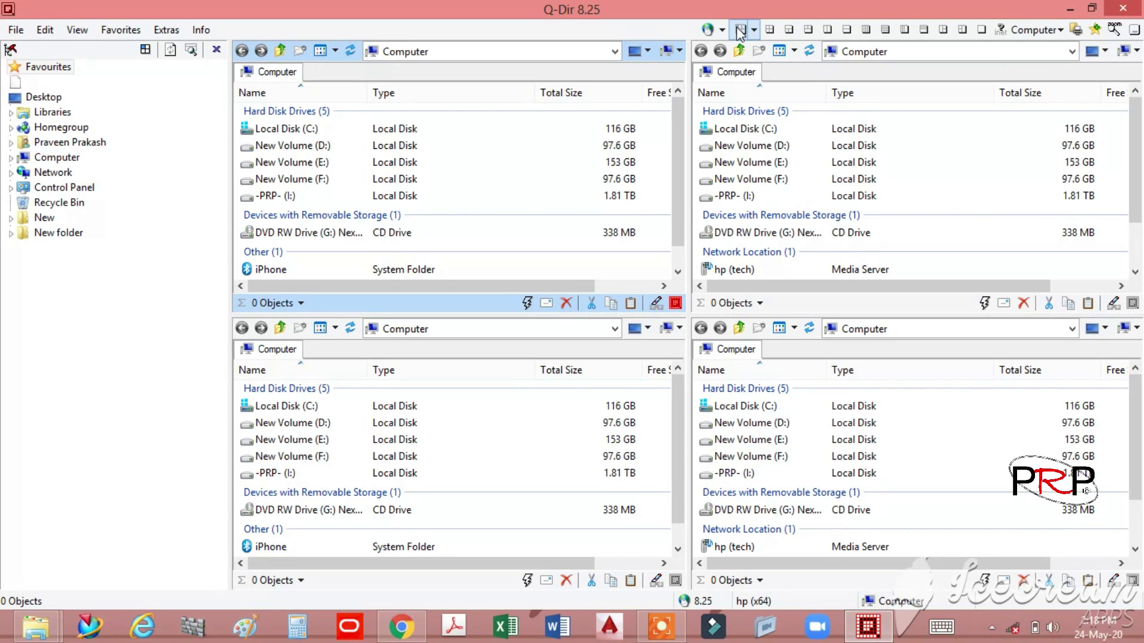
click(740, 30)
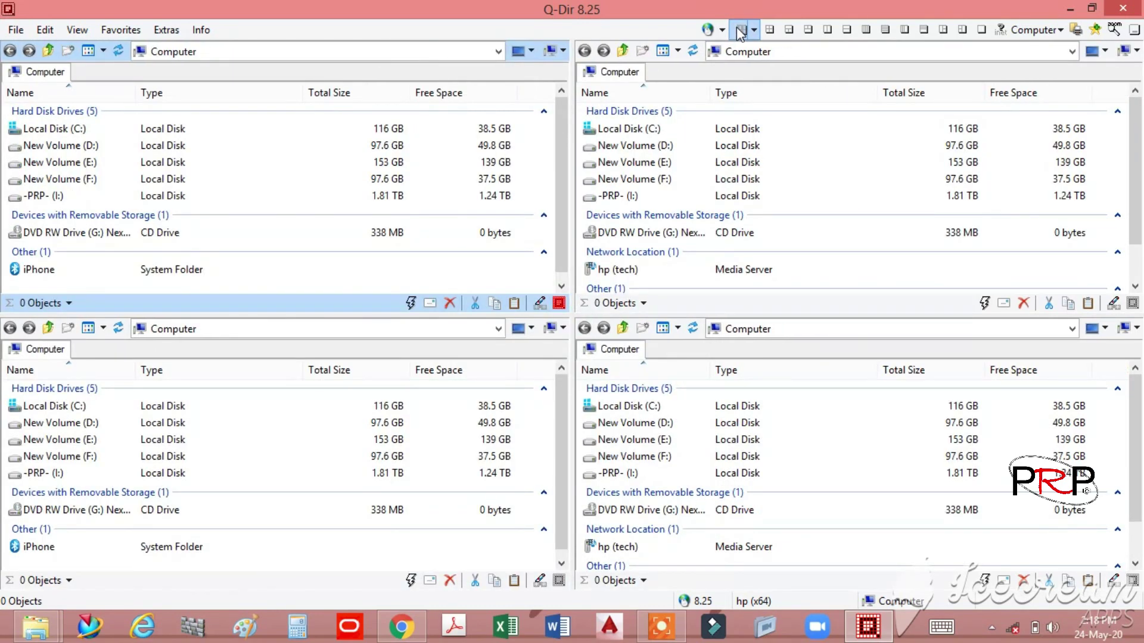
click(740, 30)
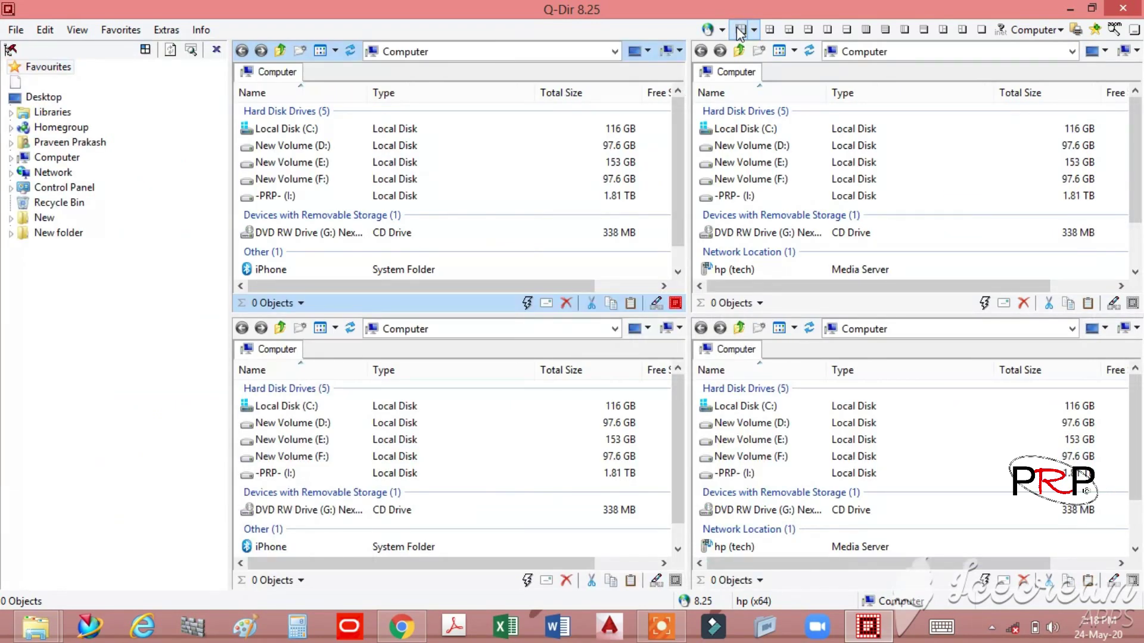
click(739, 31)
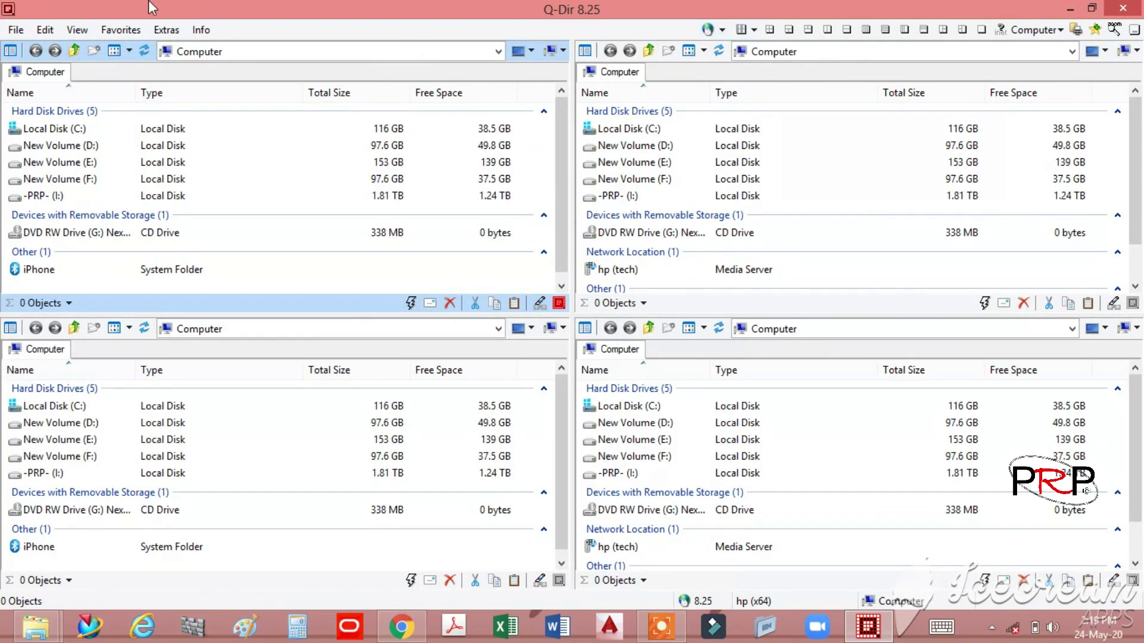
- Duplicate the current Q-Dir window and close the duplicate
click(17, 31)
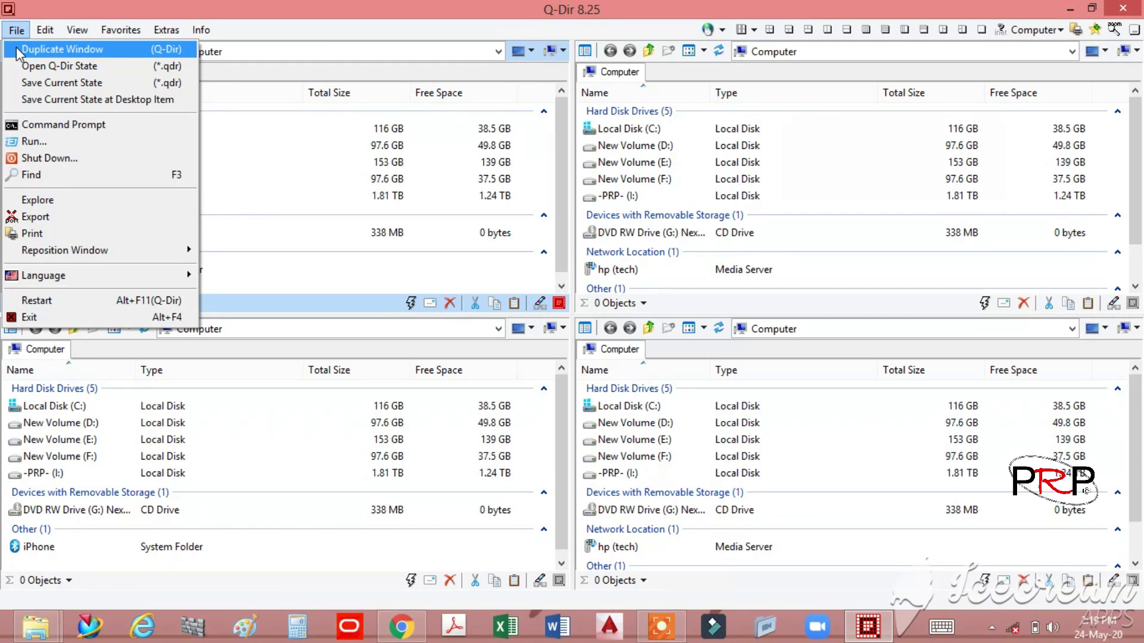
click(17, 51)
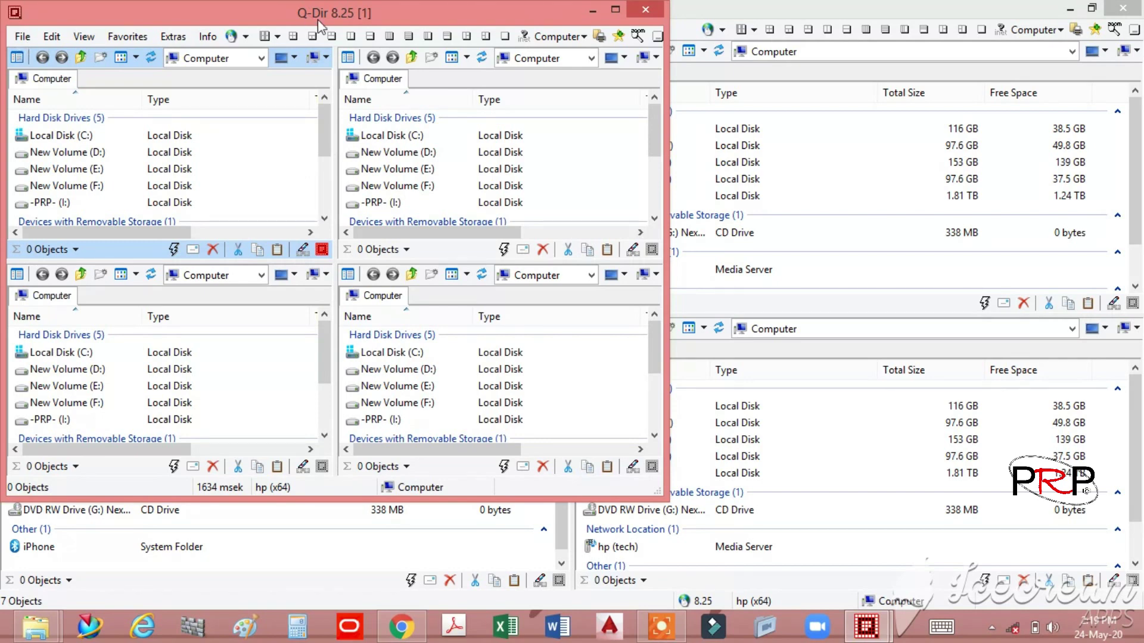
click(638, 9)
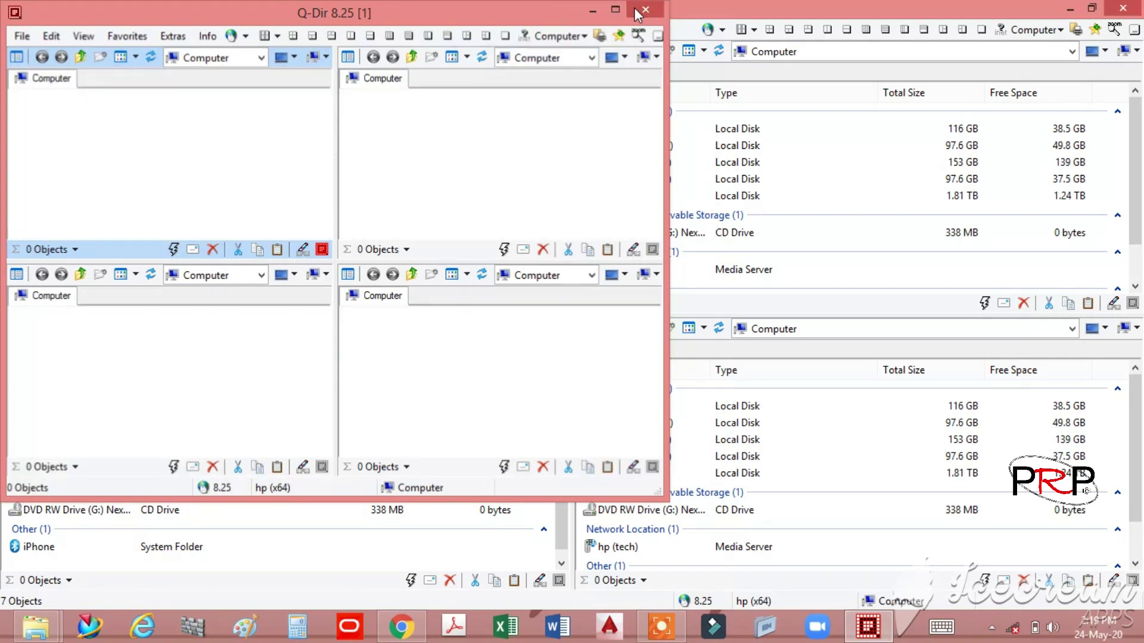
- Use Explore to open the four panes as separate File Explorer windows and bring each window into focus
click(15, 31)
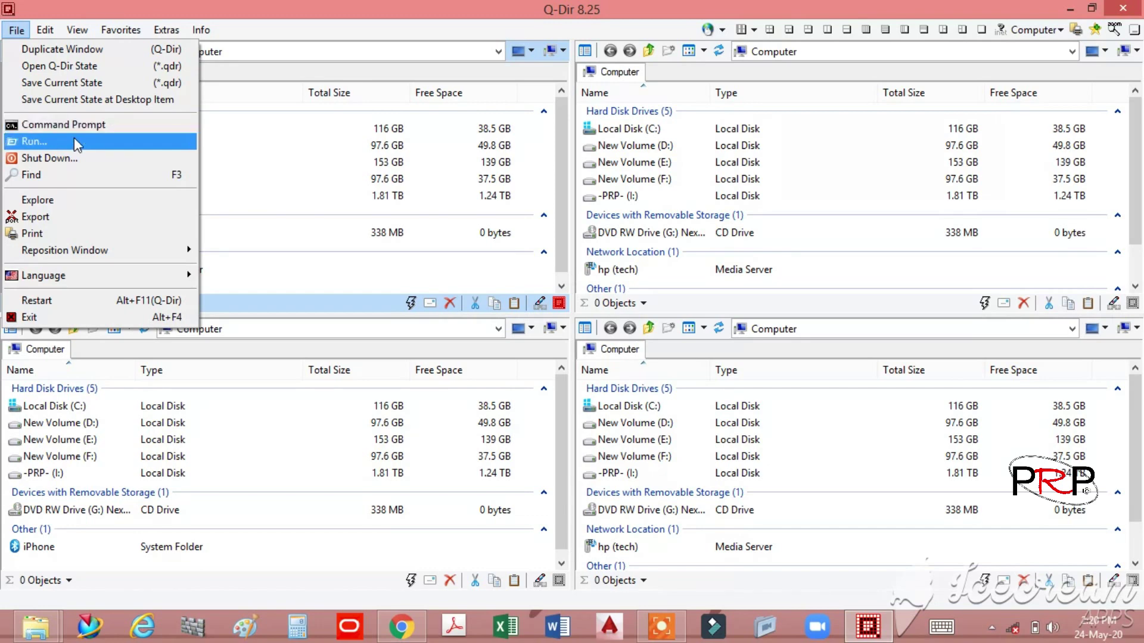
click(73, 207)
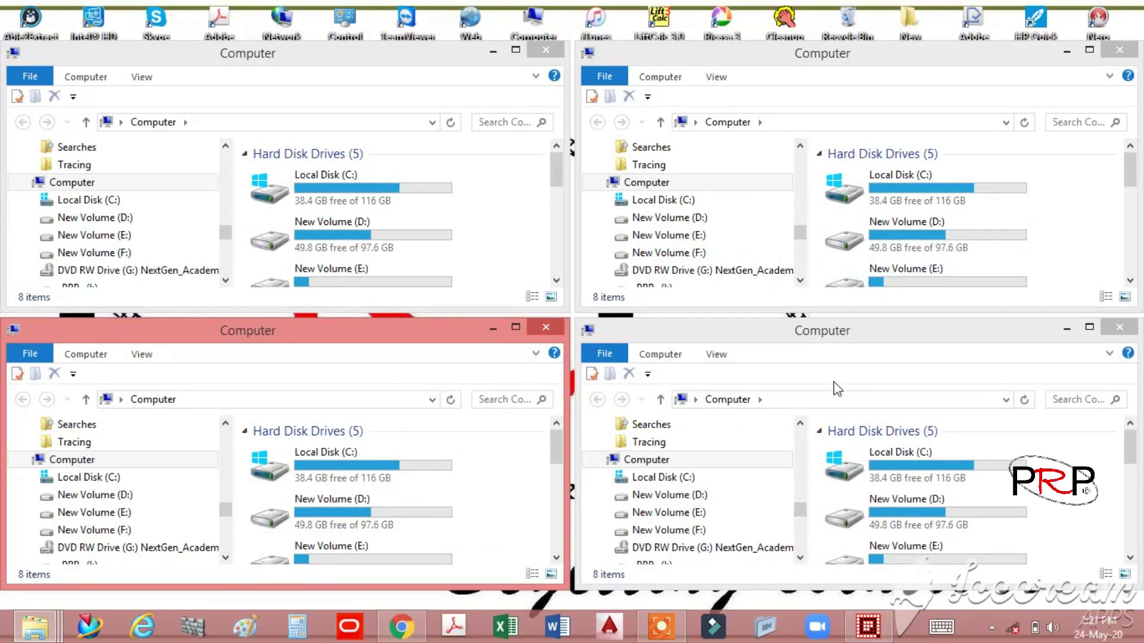
click(414, 98)
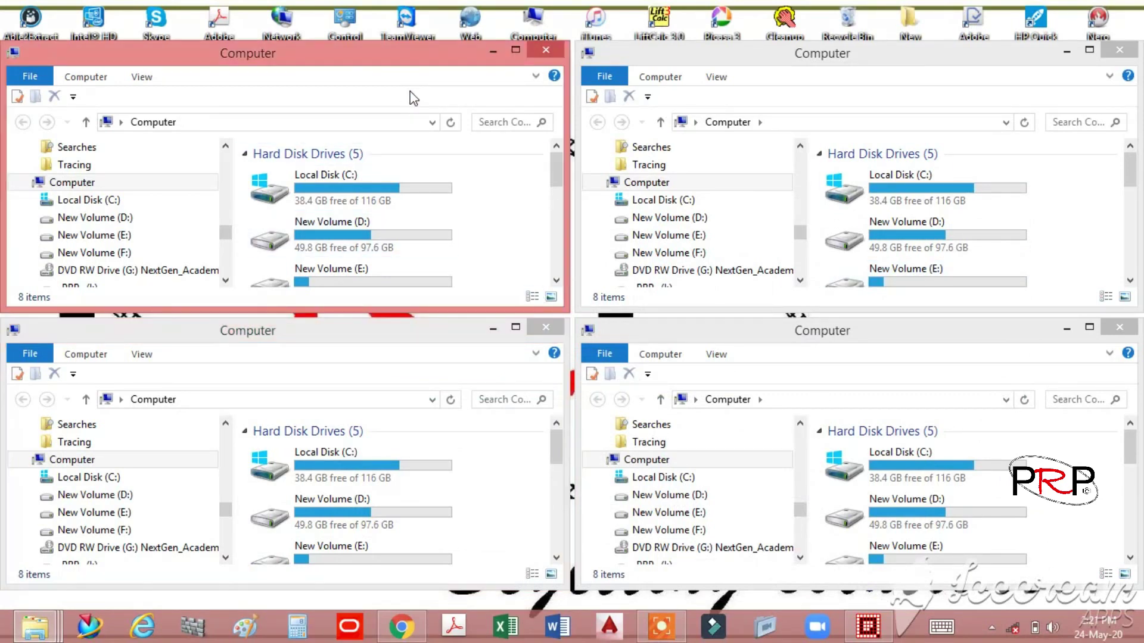
click(716, 77)
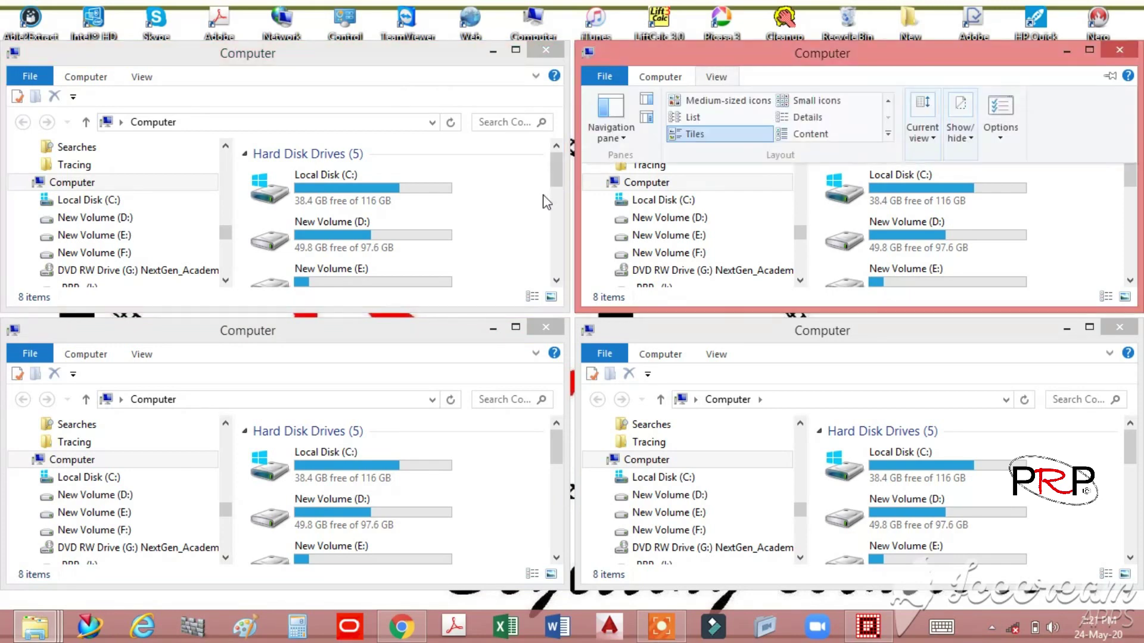
click(381, 341)
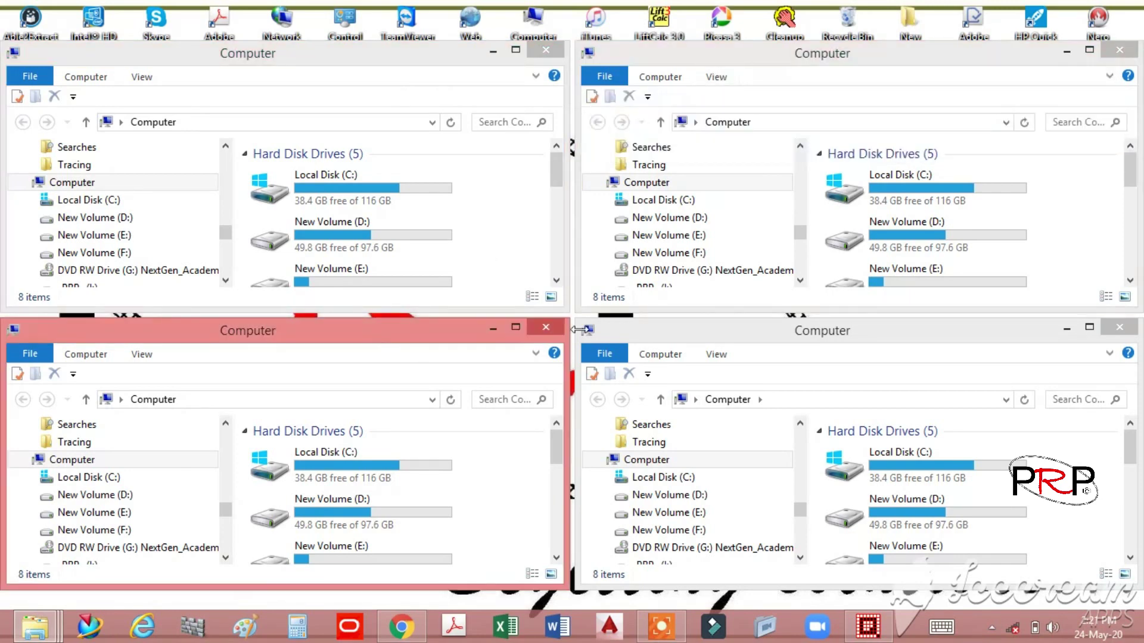
click(737, 348)
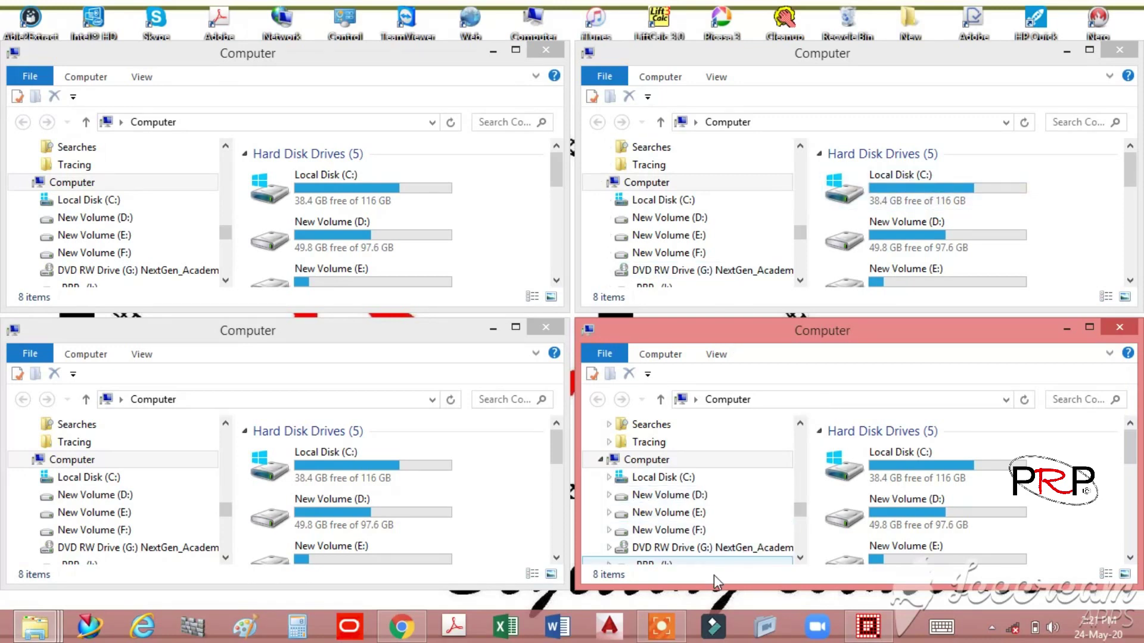
- Switch back to Q-Dir and restart it
click(870, 623)
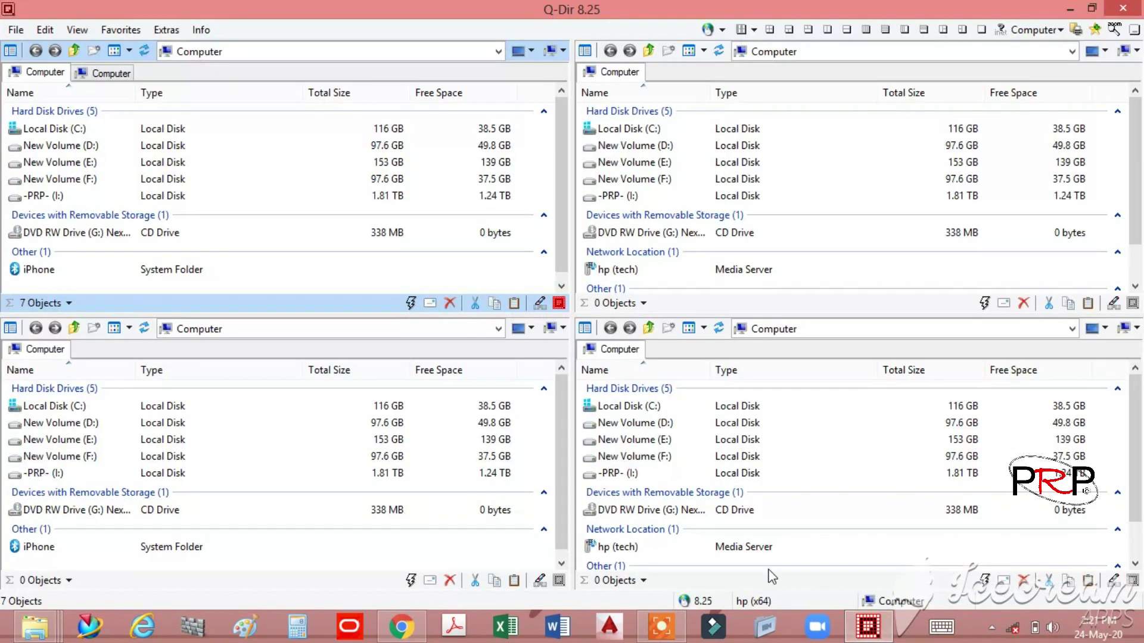
click(18, 31)
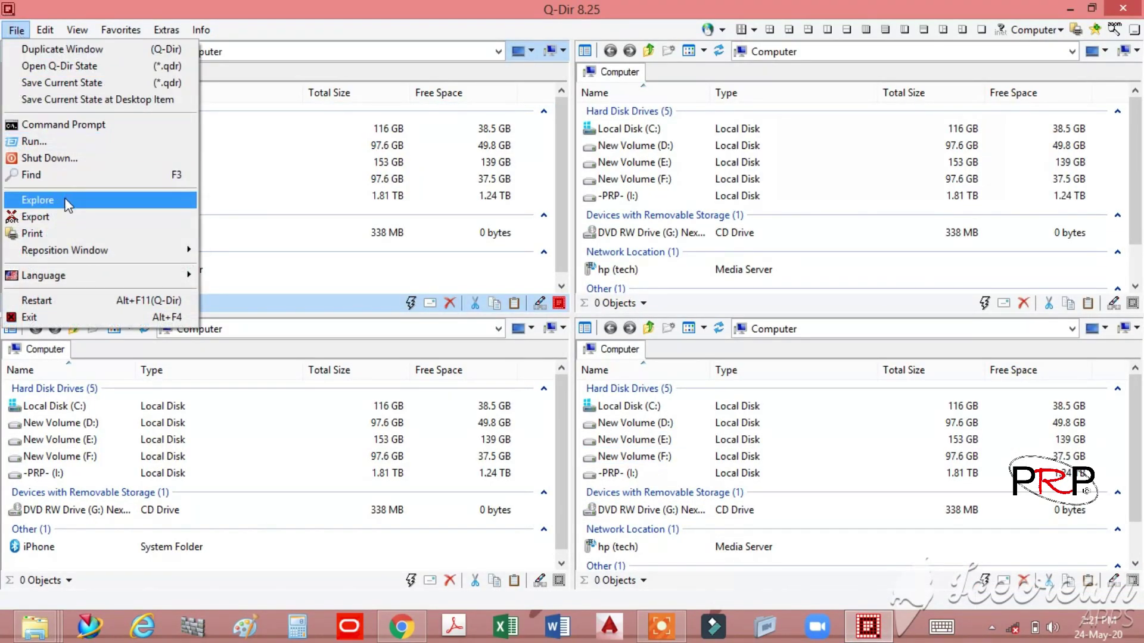
click(94, 302)
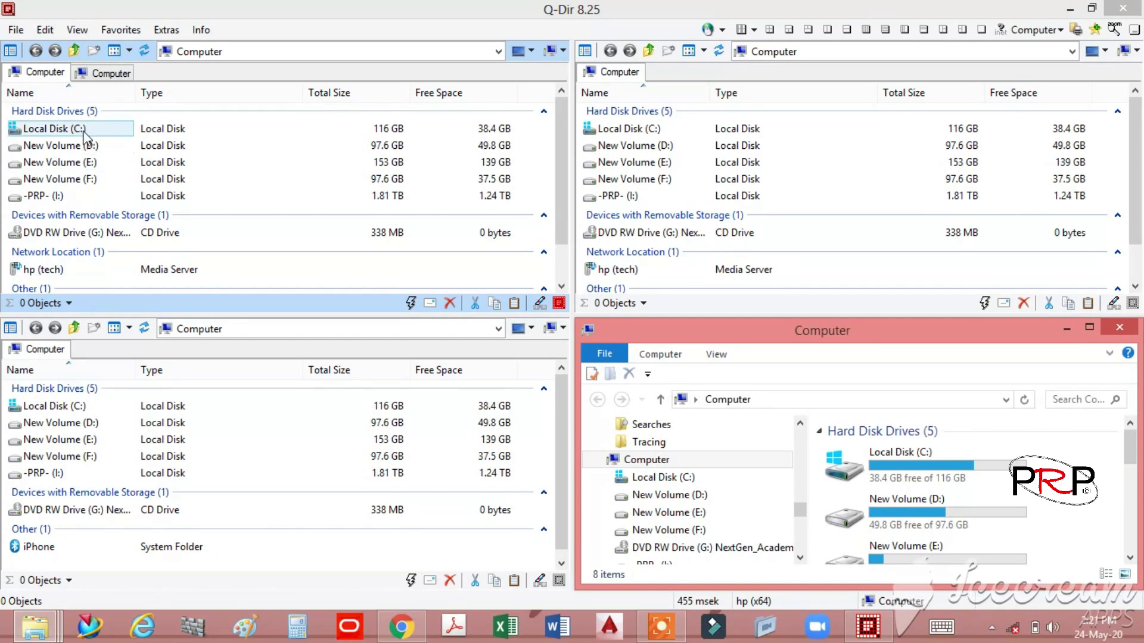
- Examine the view commands, the startup, list-view, title-bar, data size, tab and font options, and the program information entries
click(45, 31)
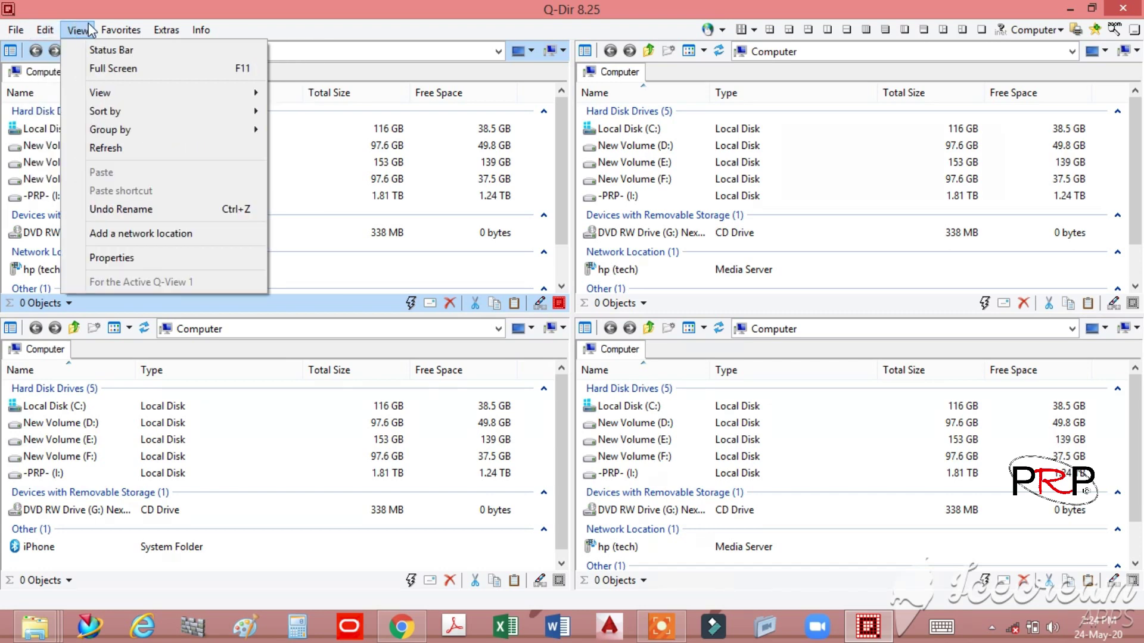
mouse_move(121, 29)
mouse_move(162, 30)
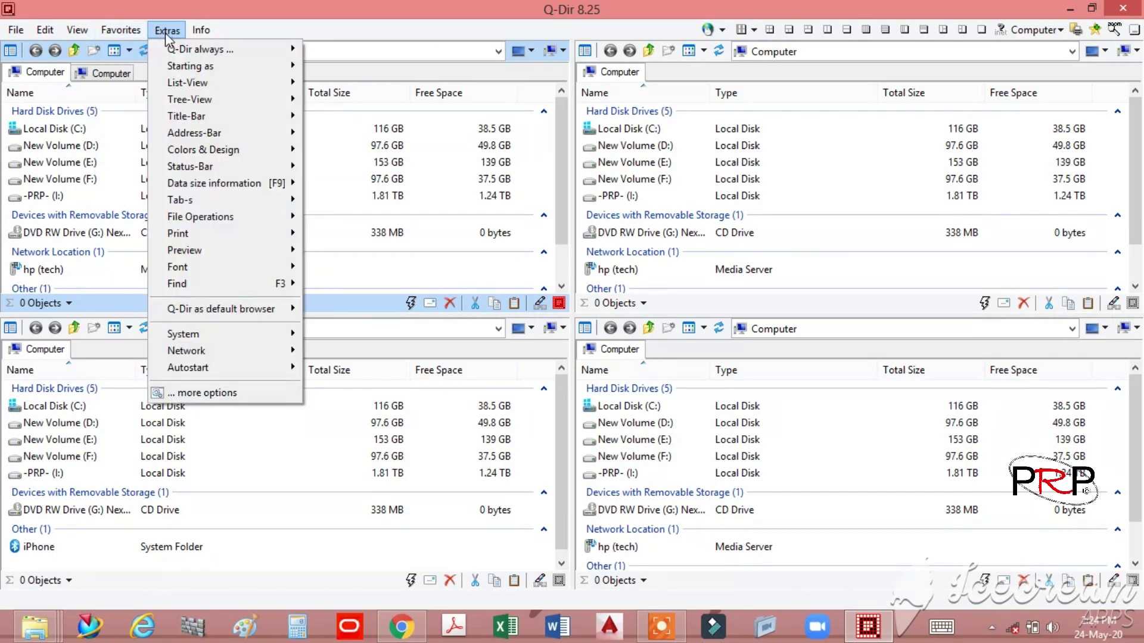
mouse_move(179, 52)
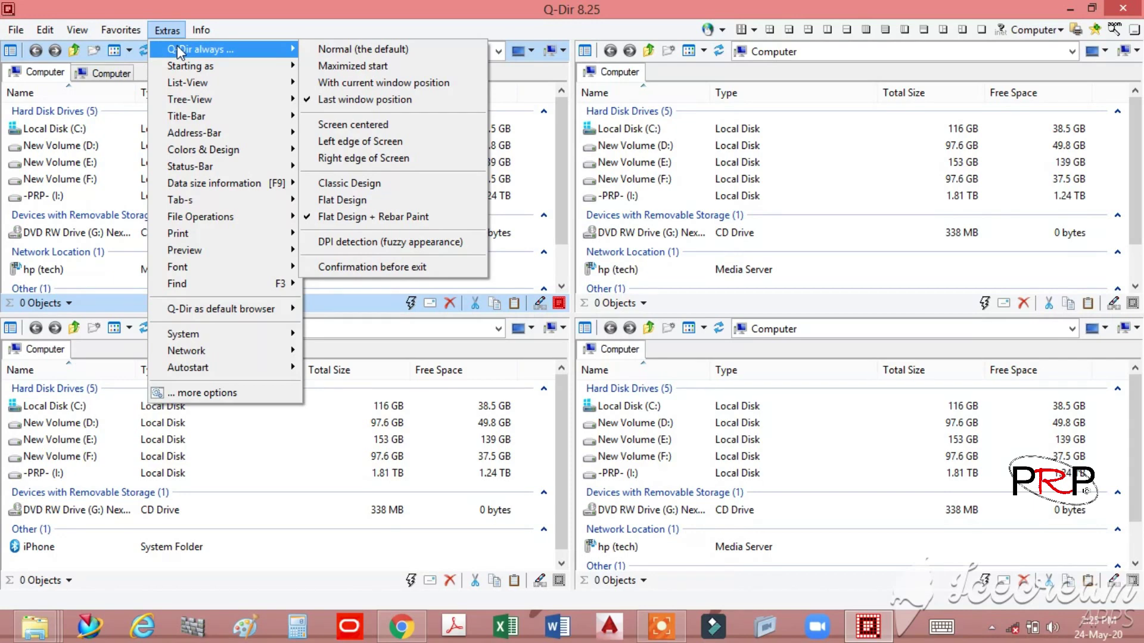
mouse_move(185, 72)
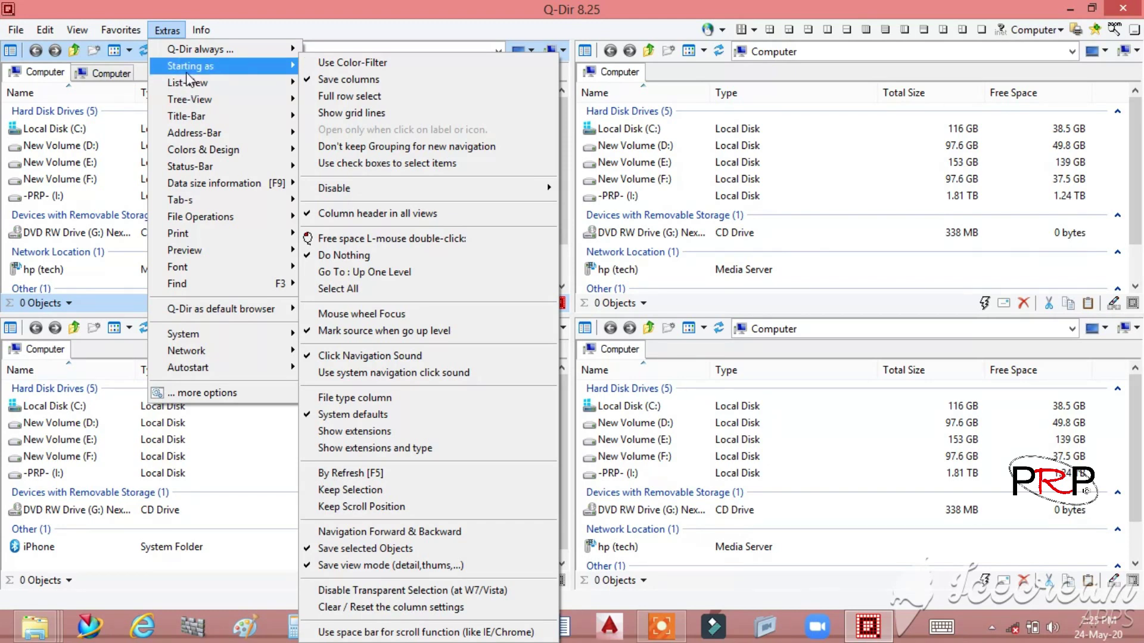
mouse_move(188, 103)
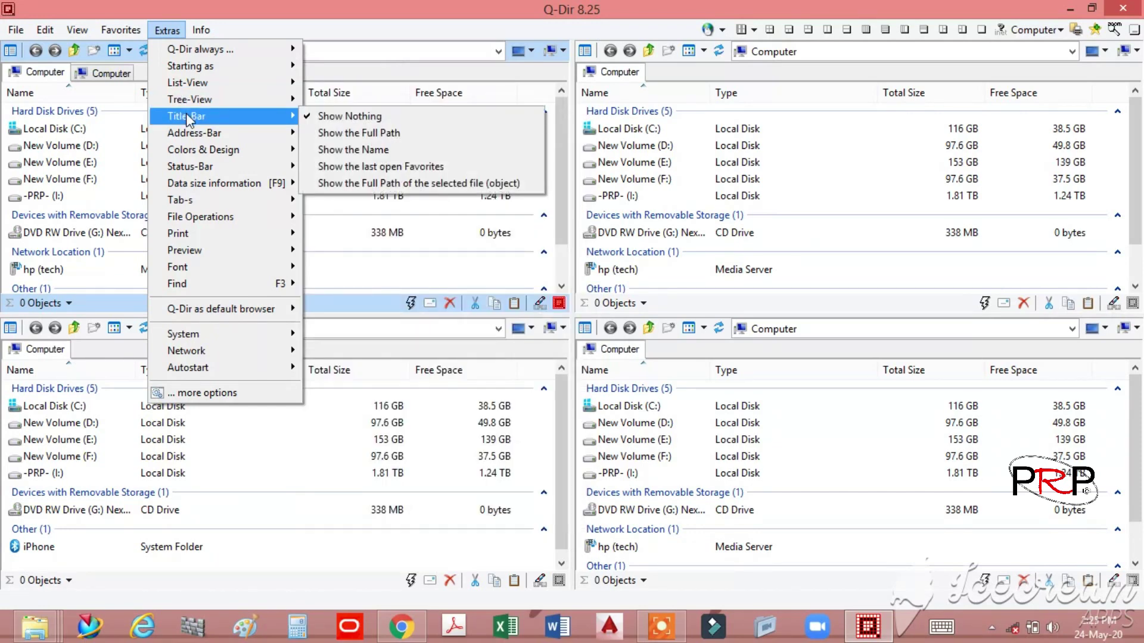
mouse_move(192, 137)
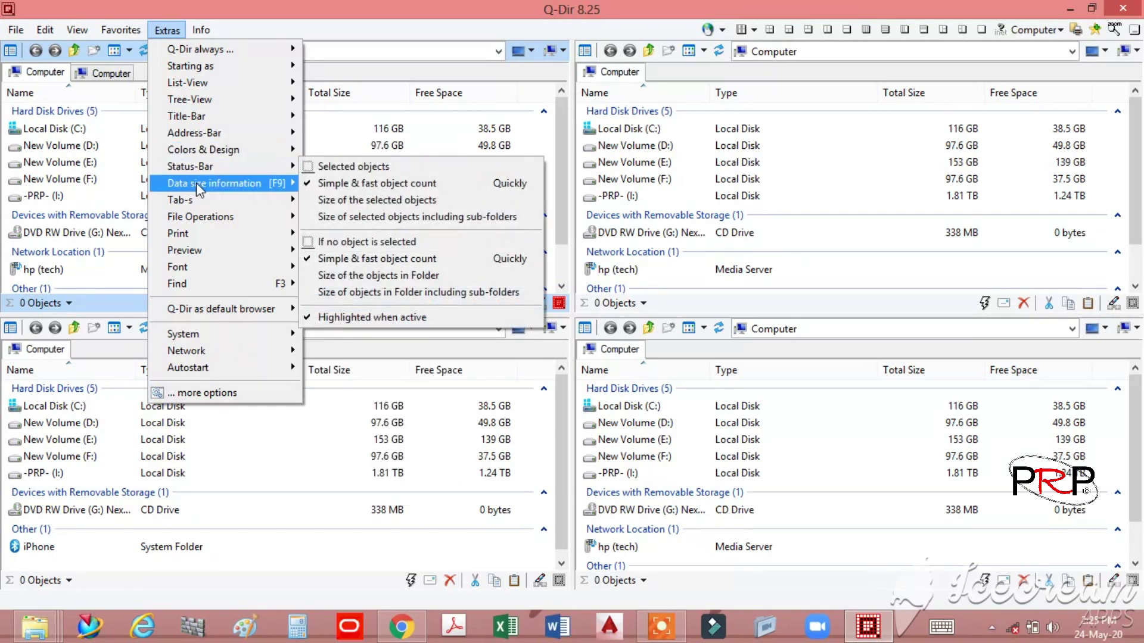
mouse_move(197, 208)
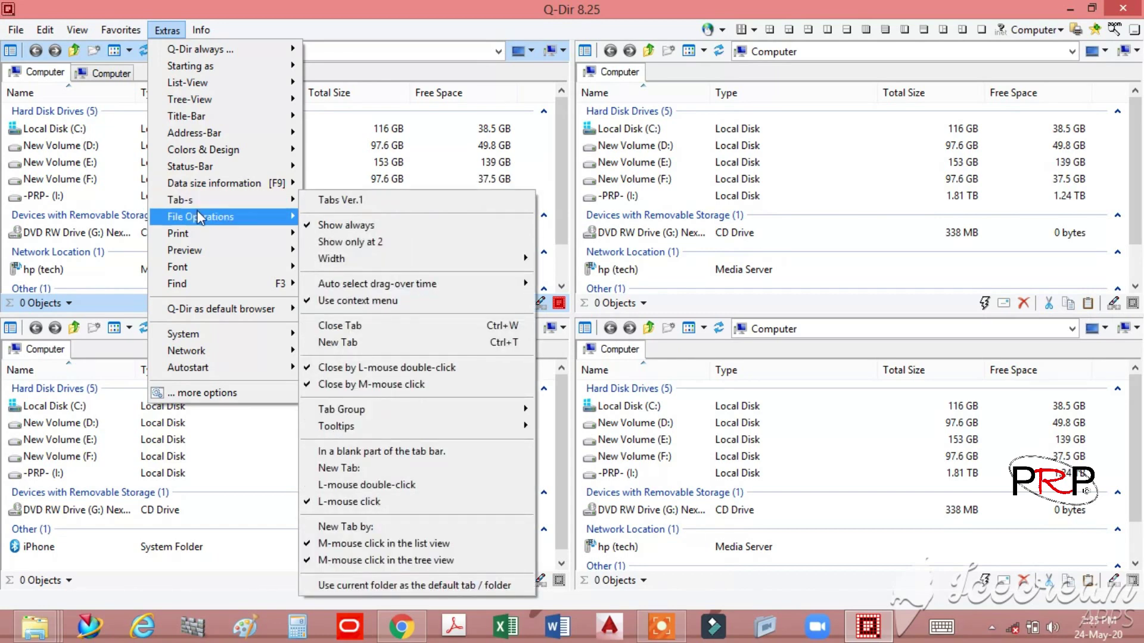
mouse_move(198, 253)
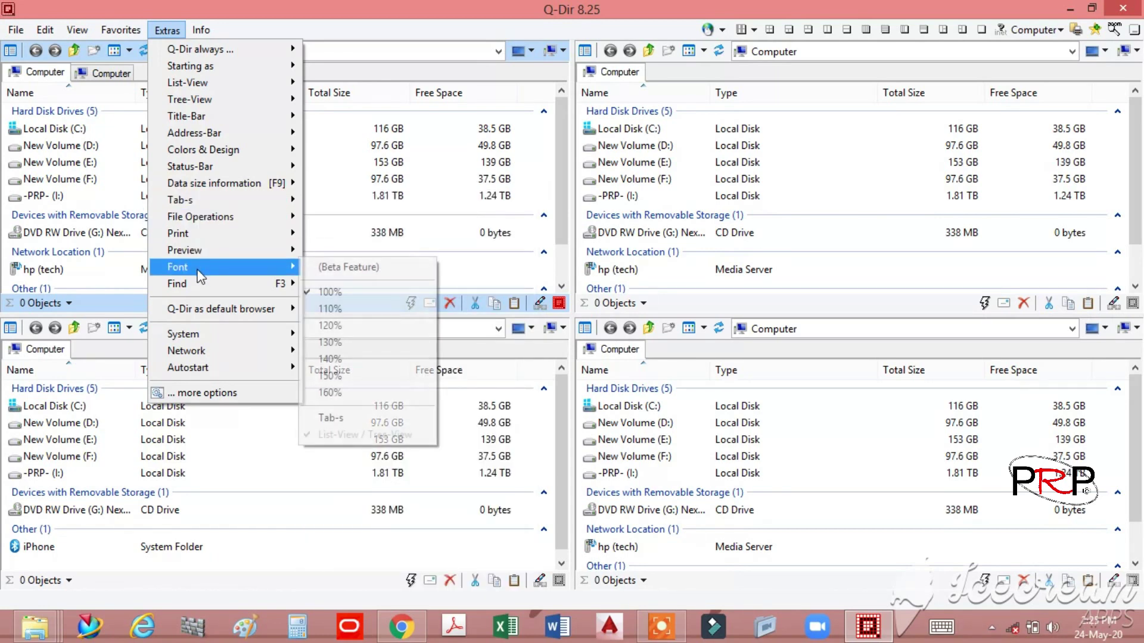
mouse_move(199, 285)
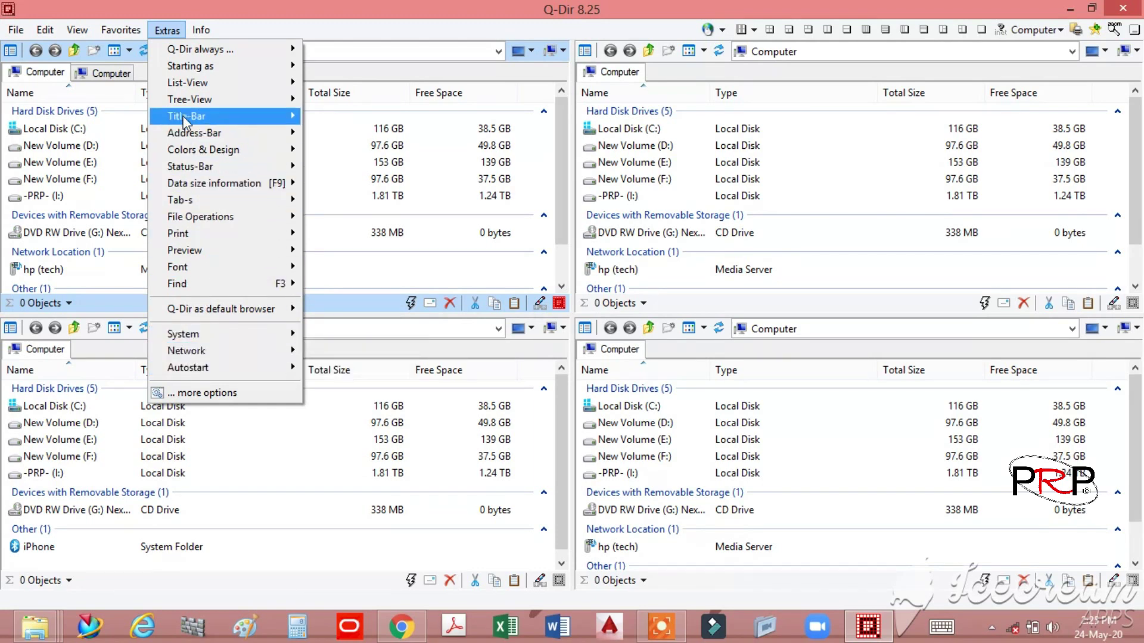
mouse_move(188, 78)
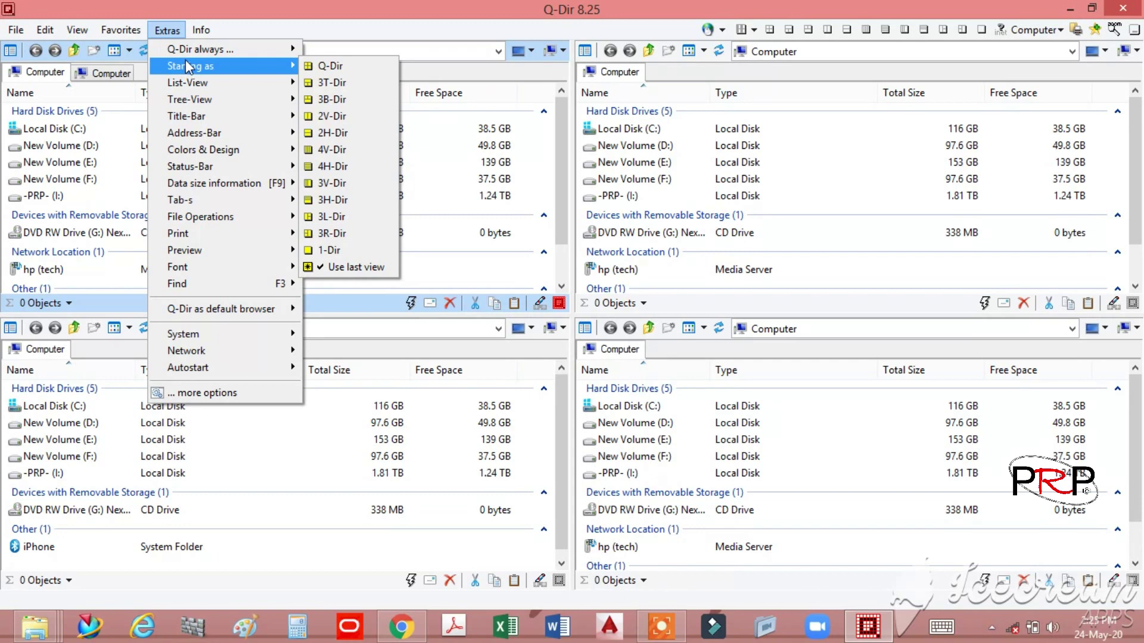
mouse_move(189, 36)
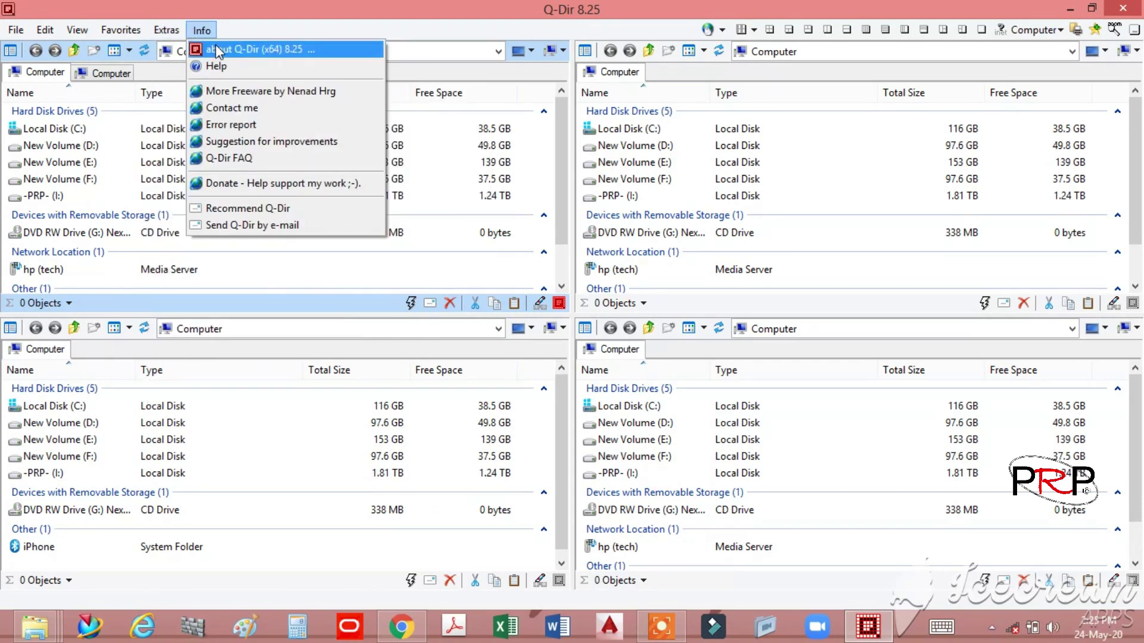
click(212, 50)
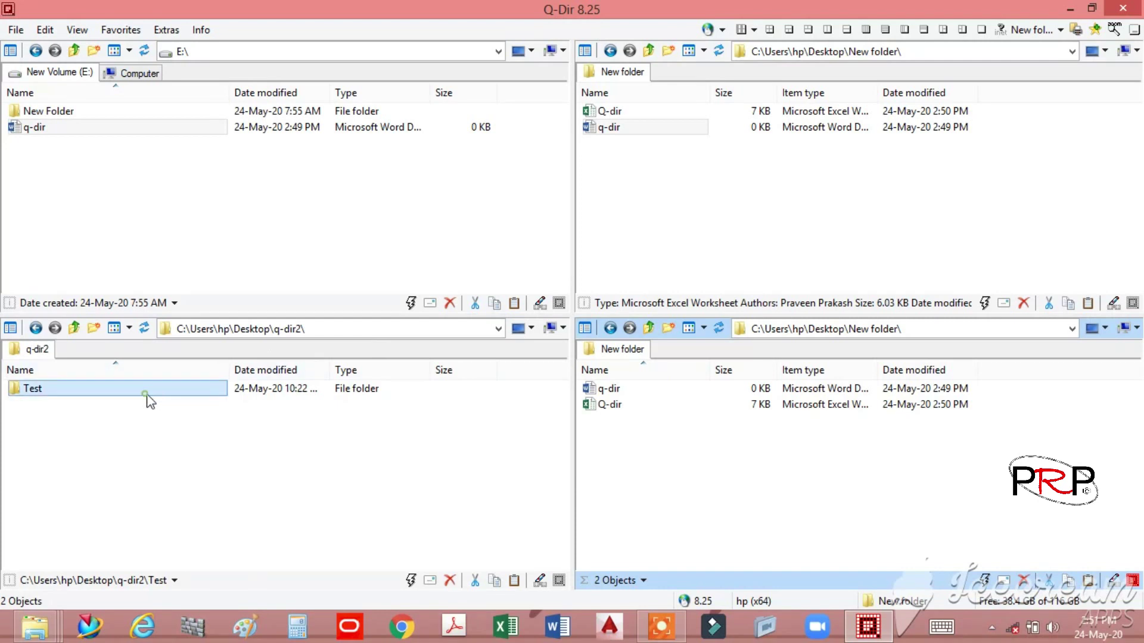
drag(148, 401, 357, 459)
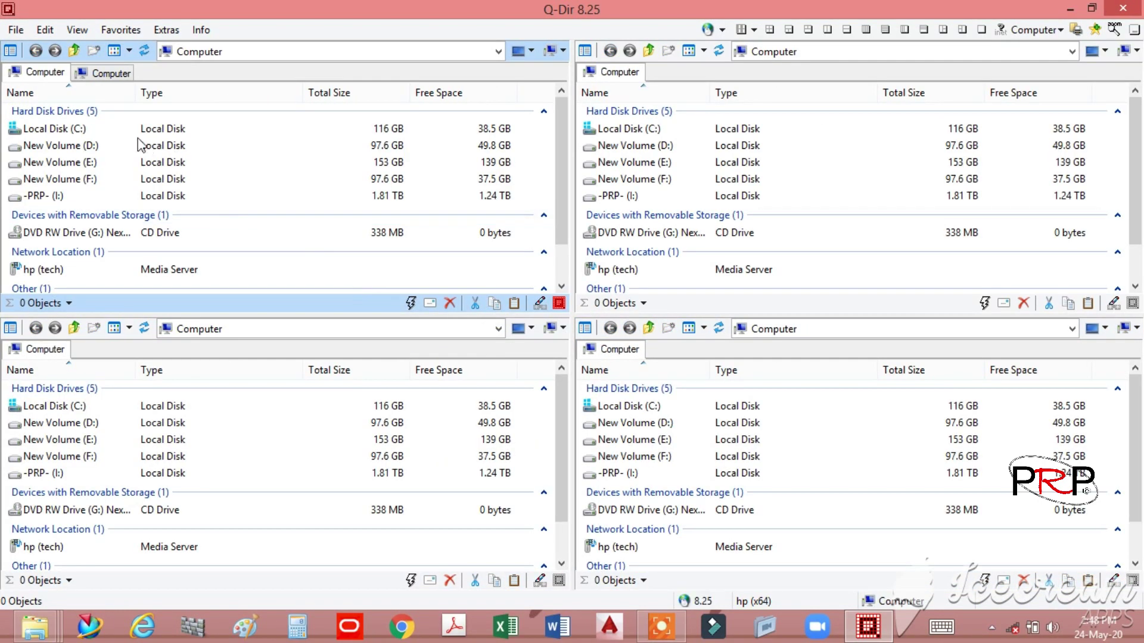
- Open the E: drive in the first pane and create a Word document named q-dir there
double_click(101, 159)
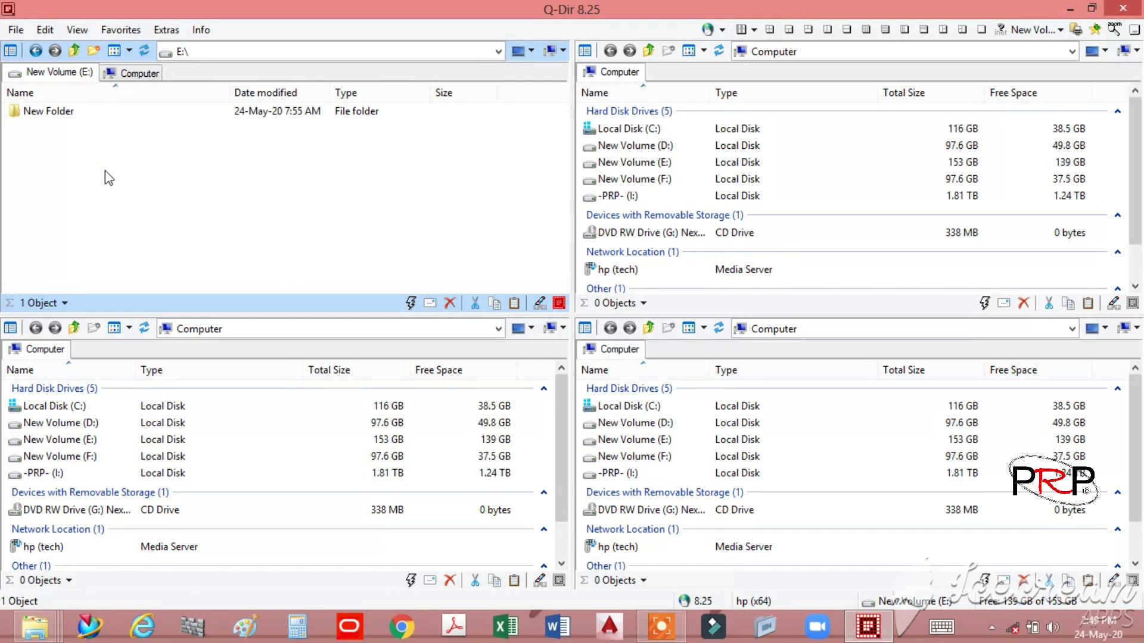
right_click(104, 171)
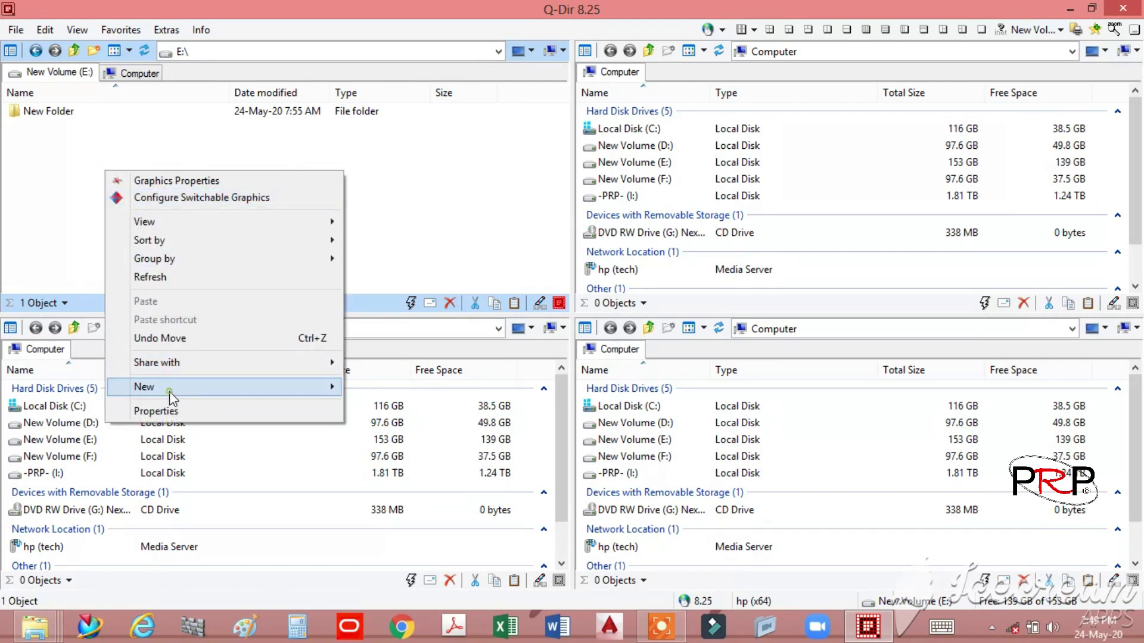
mouse_move(275, 389)
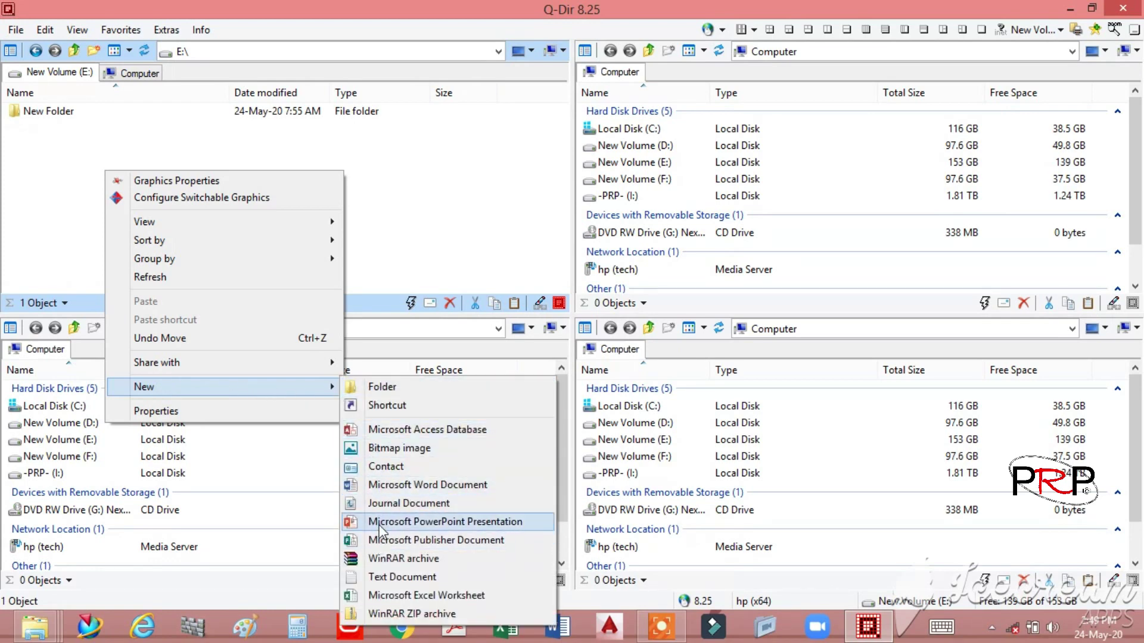
click(382, 486)
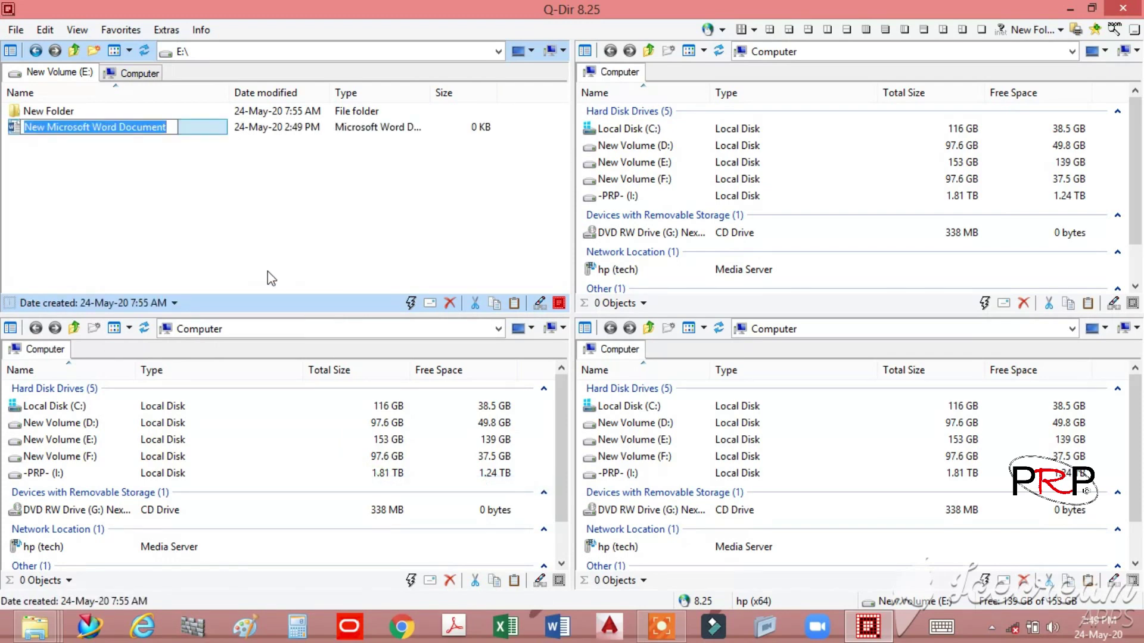
text(q-dir)
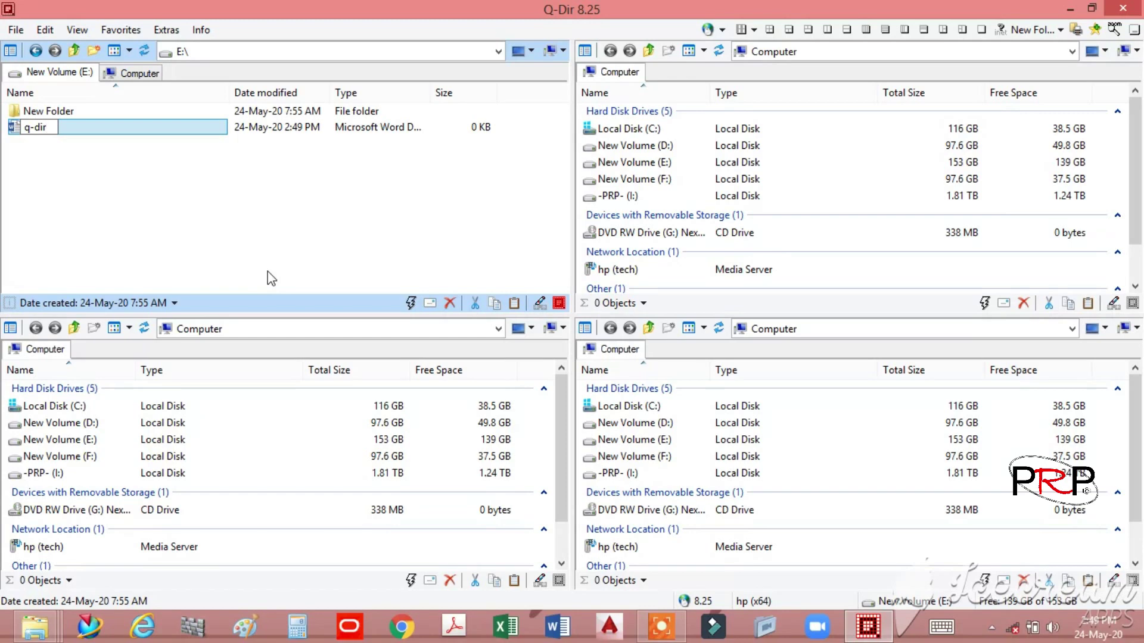
key(Return)
- Show the Desktop in the second pane, open its New folder and select the Test folder
click(1090, 52)
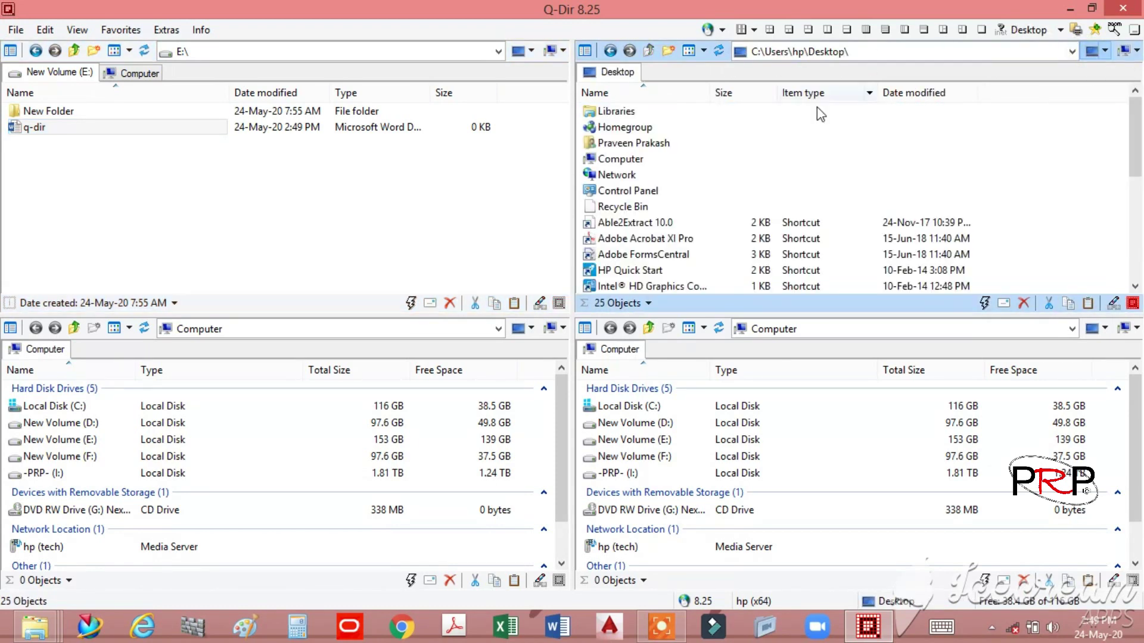
key(Down)
key(Down)
key(Down)
key(Down)
key(Down)
key(Down)
key(Down)
key(Down)
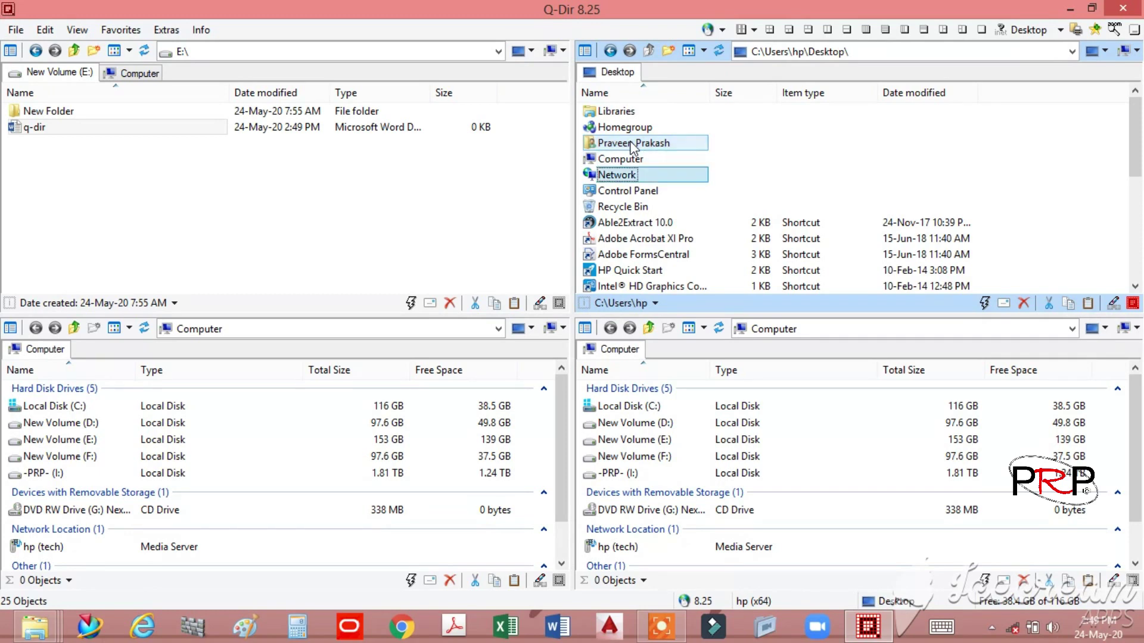
key(Down)
key(Down)
key(Down)
key(Down)
key(Down)
key(Down)
key(Down)
key(Down)
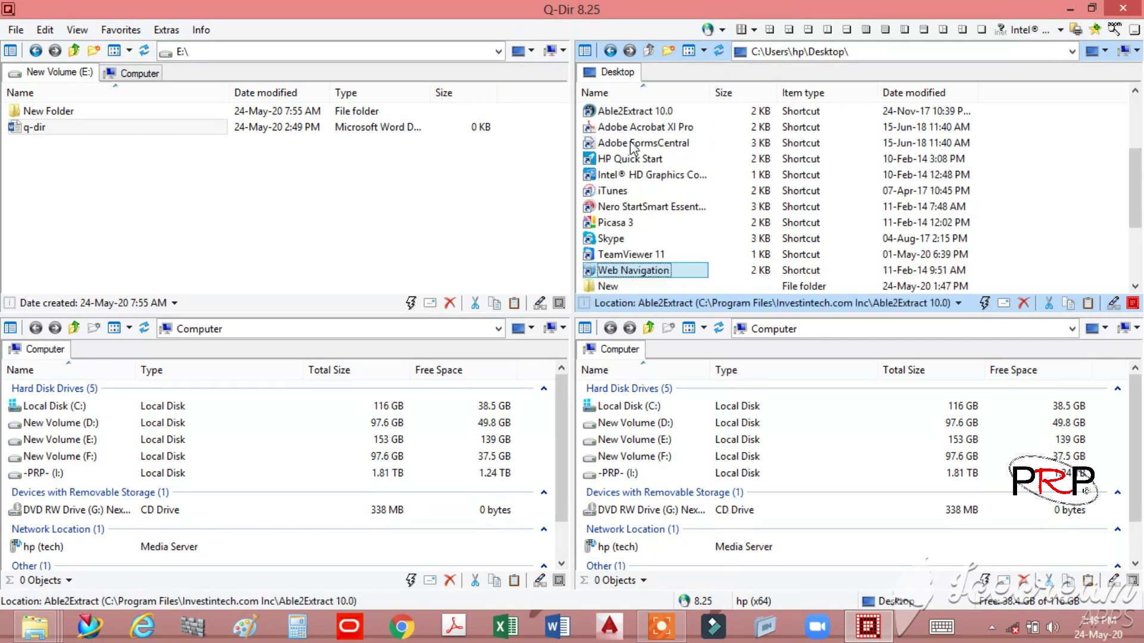
key(Down)
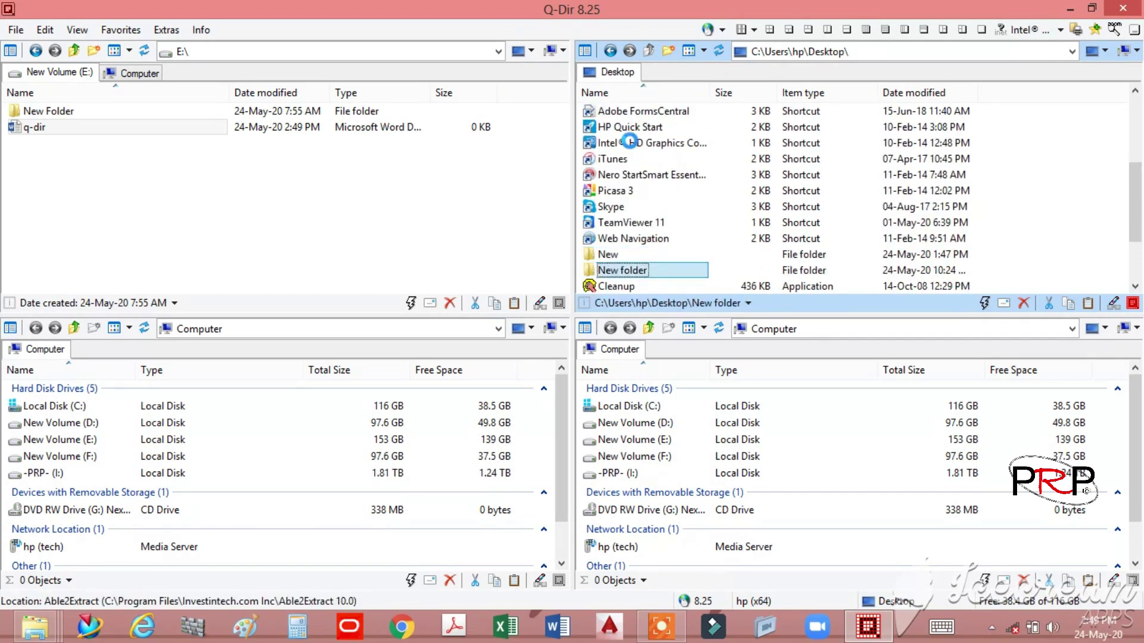
key(Return)
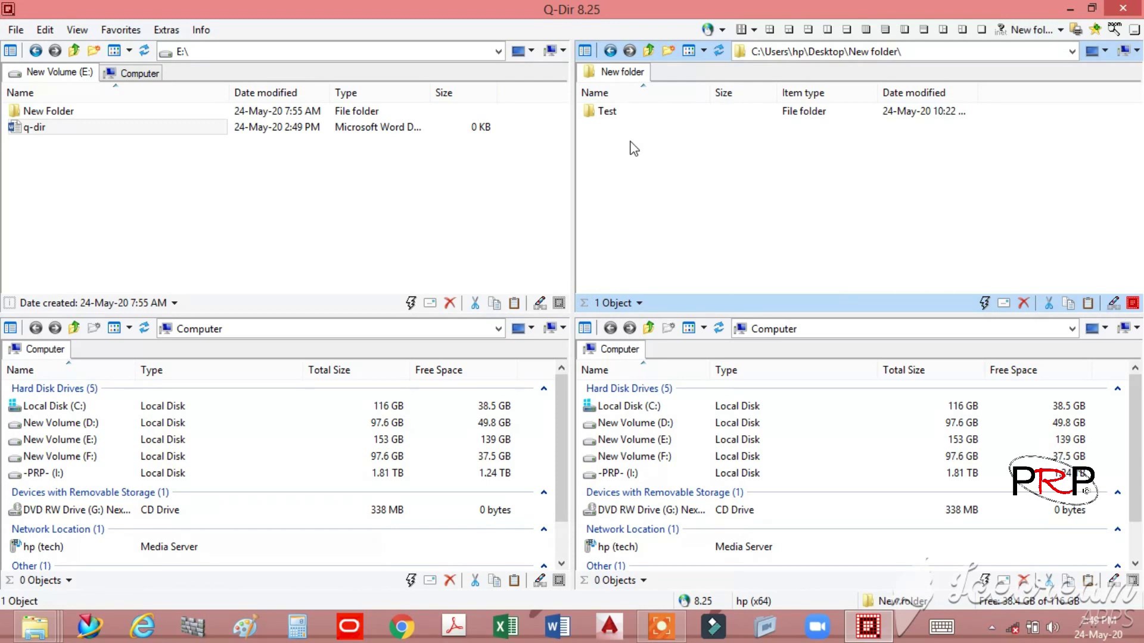
key(Down)
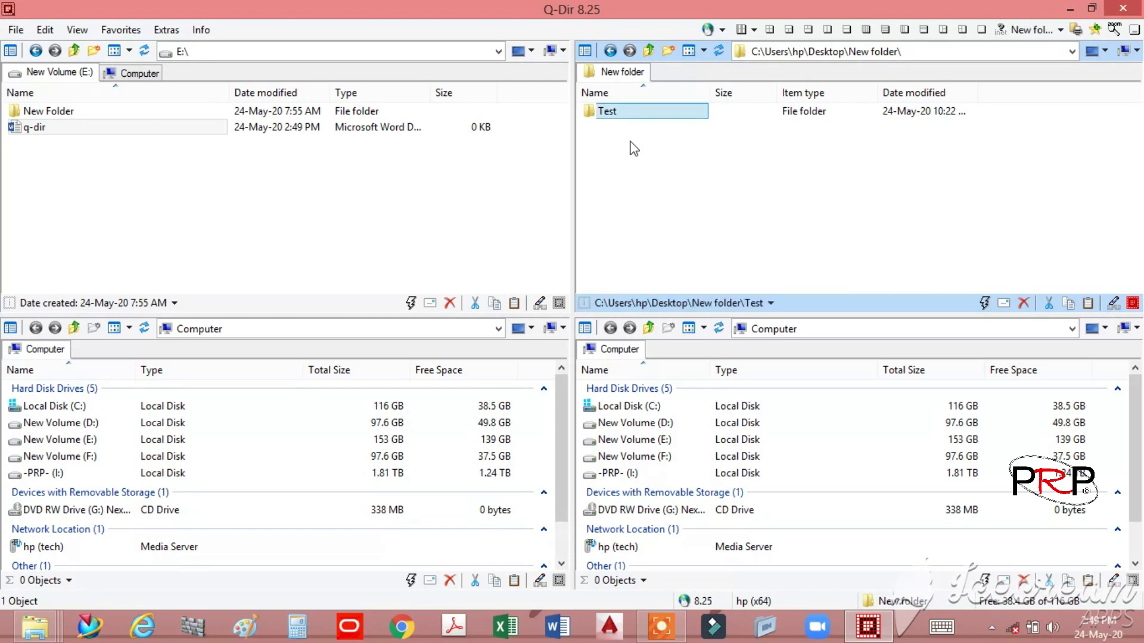
- Browse the New Folder on the E: drive in the third pane and go back up to Computer
mouse_move(117, 426)
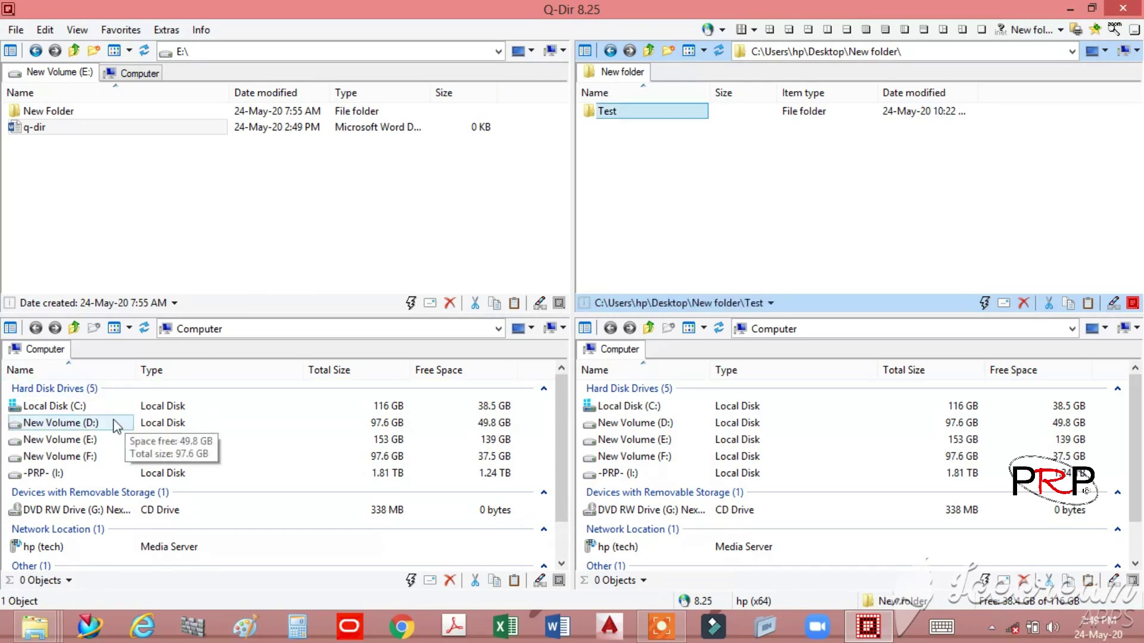
double_click(89, 440)
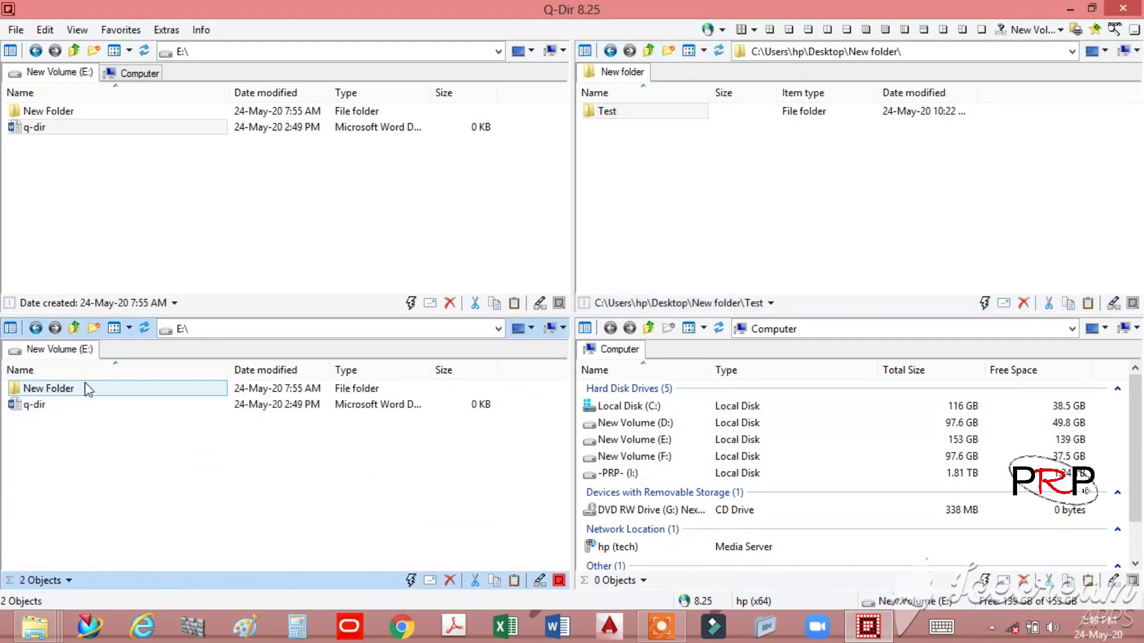
double_click(84, 389)
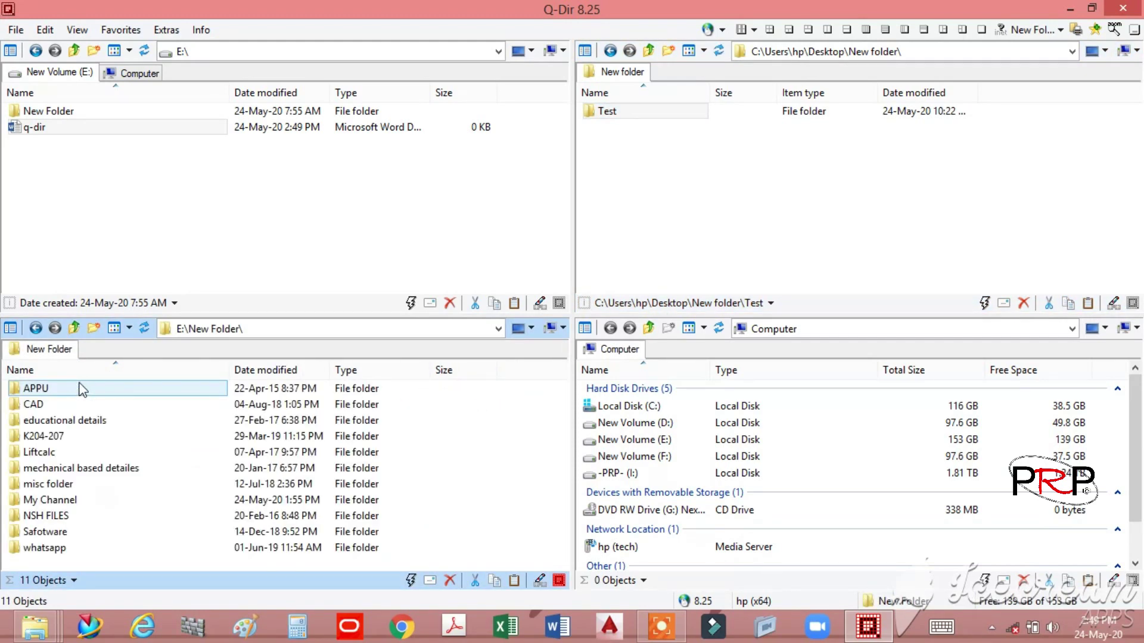
click(73, 328)
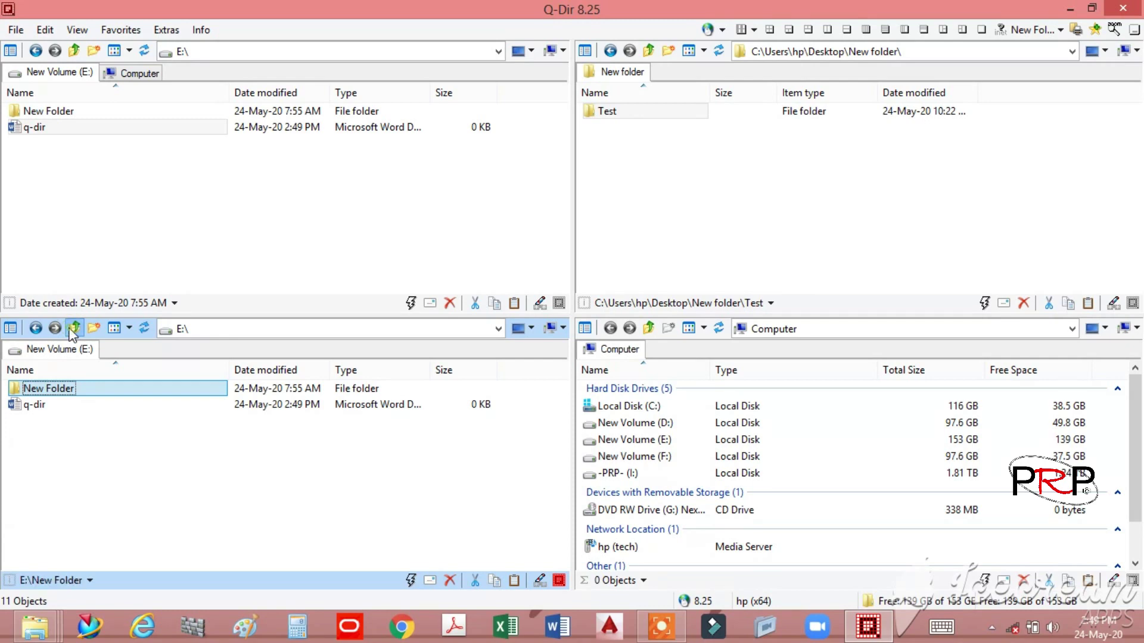
click(74, 328)
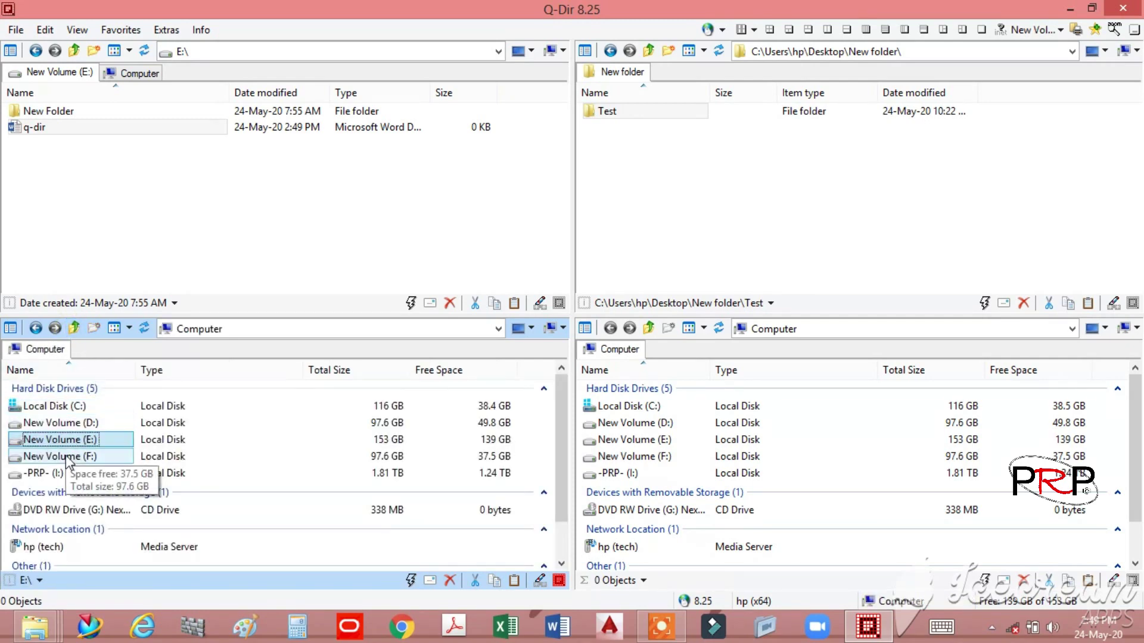
- Show the Desktop in the third pane, create a folder named q-dir2 there and open it
click(518, 328)
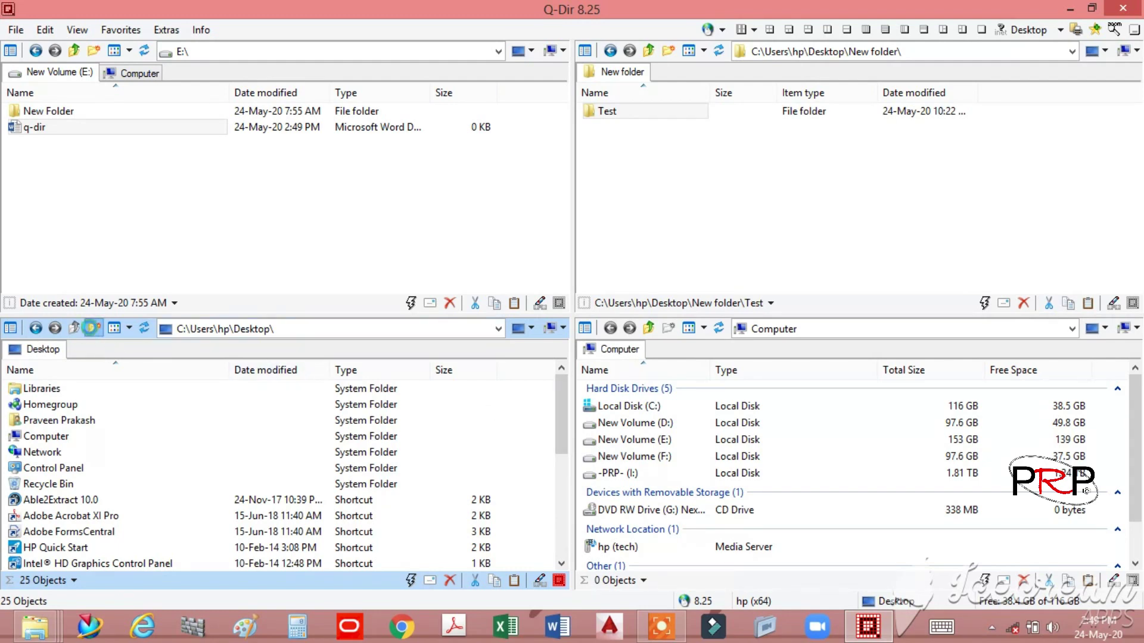
click(93, 329)
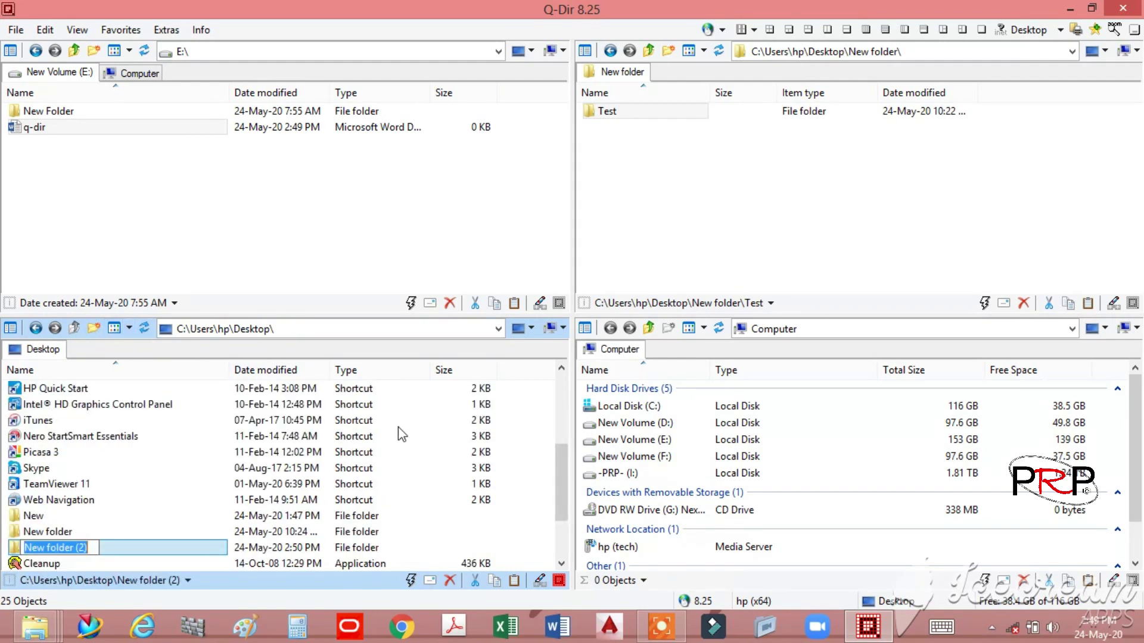
key(BackSpace)
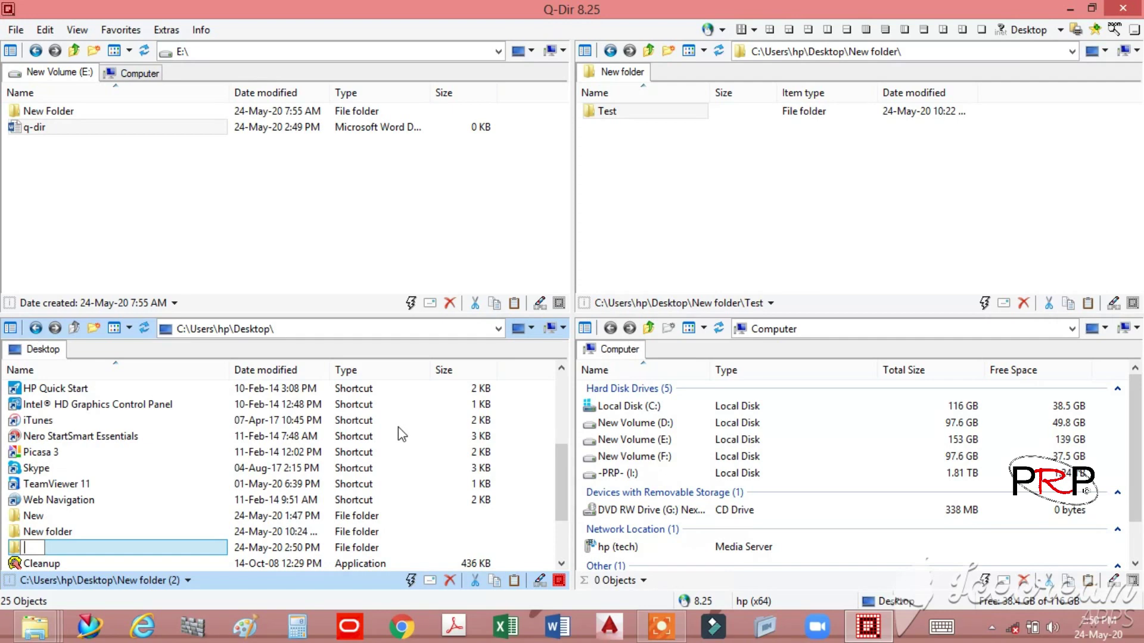
text(q-dir2)
key(Return)
key(Return)
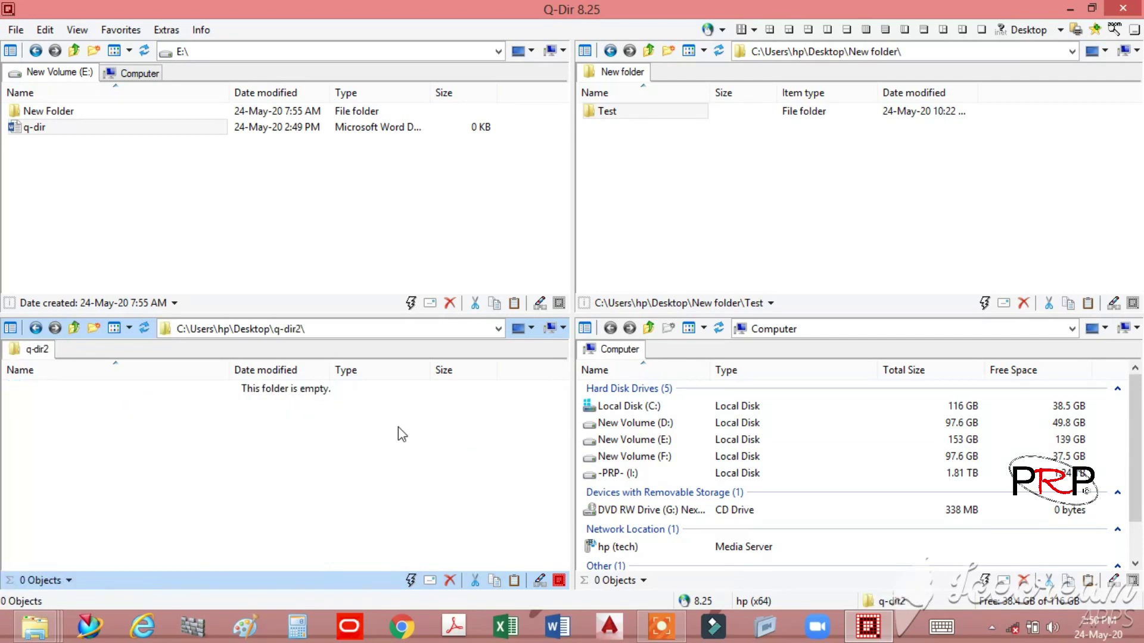
- Create an Excel worksheet named Q-dir inside the q-dir2 folder
right_click(313, 442)
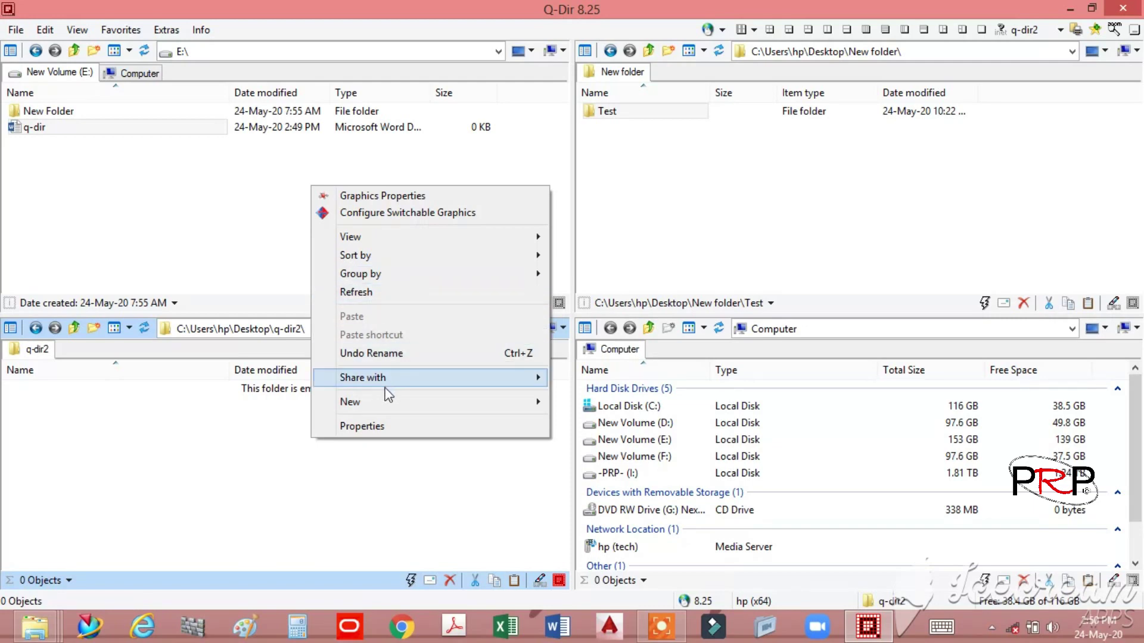
mouse_move(384, 400)
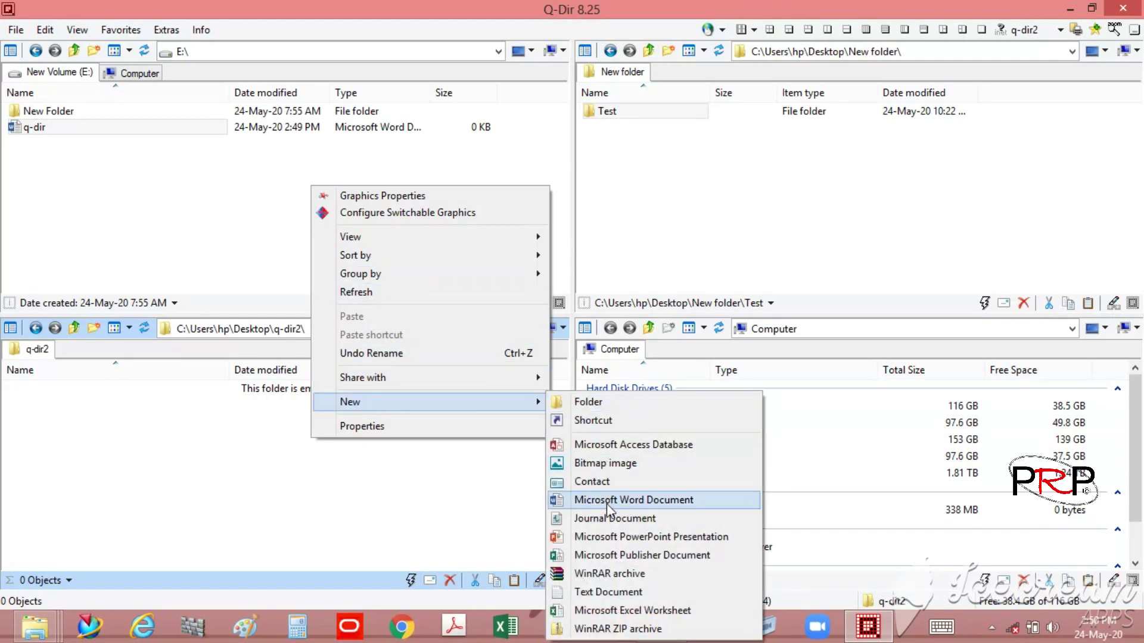
click(589, 617)
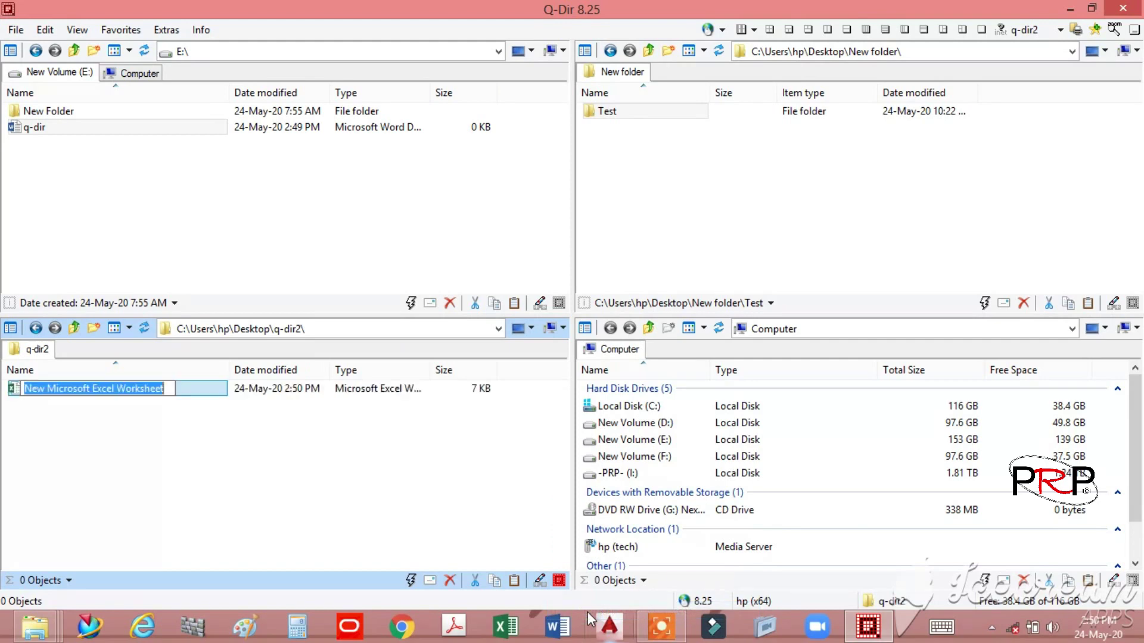
text(Qdir)
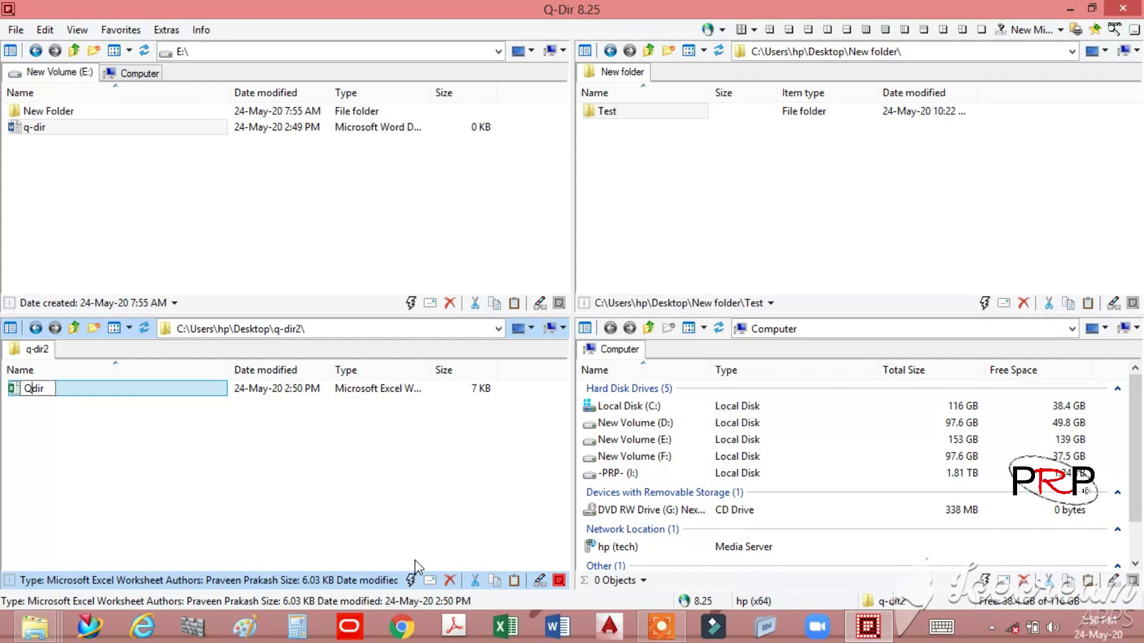
text(-)
key(Return)
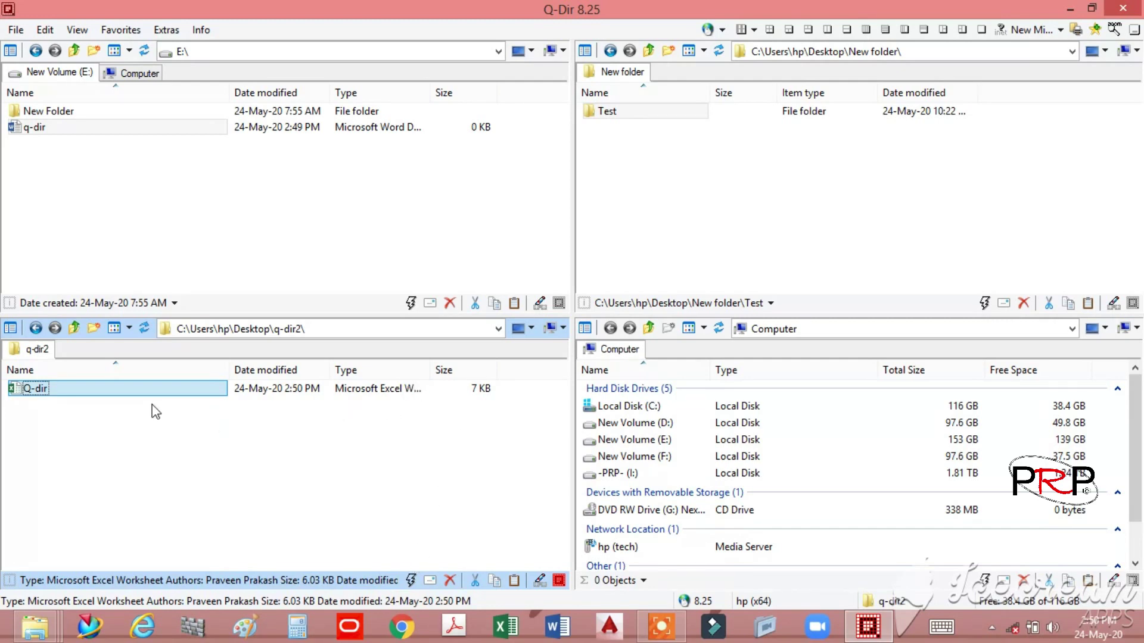
- Move the Q-dir worksheet into the second pane's New folder and the Test folder into q-dir2
drag(80, 394, 671, 256)
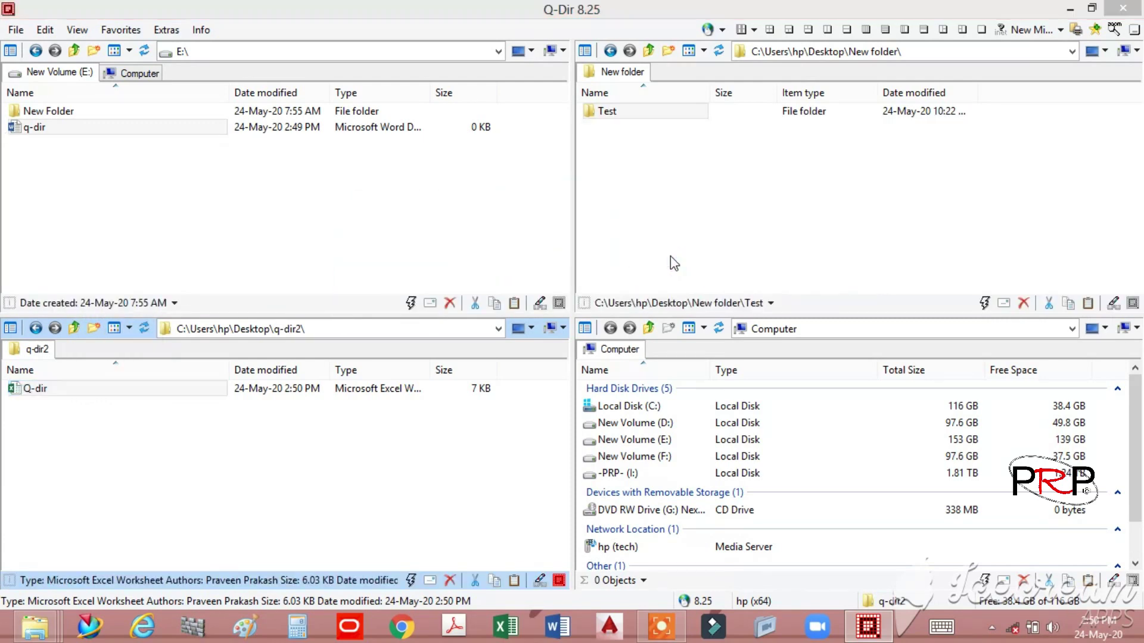
drag(621, 115, 775, 91)
drag(644, 115, 215, 508)
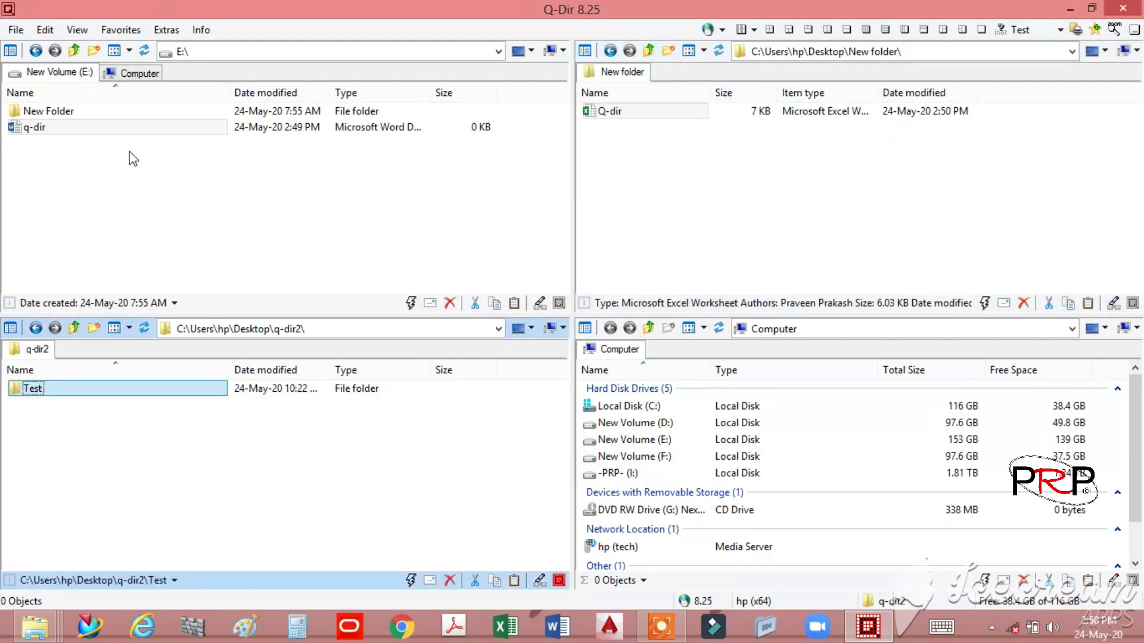
- Copy the q-dir Word document from the E: drive into the Desktop's New folder, and switch the fourth pane to the Desktop
drag(99, 127, 709, 222)
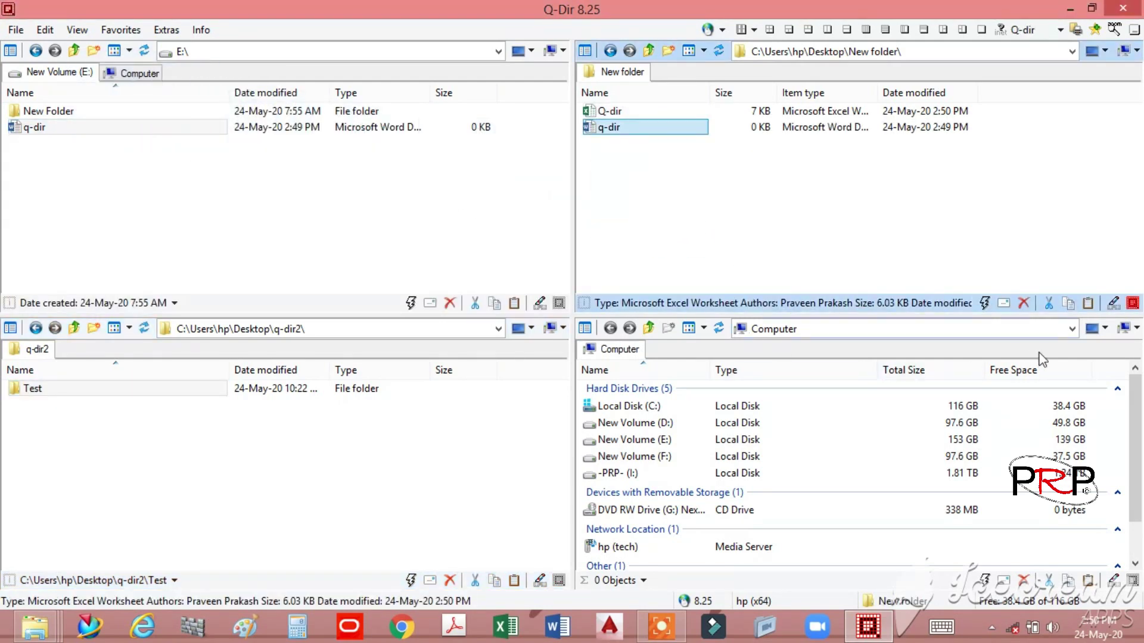
click(1091, 329)
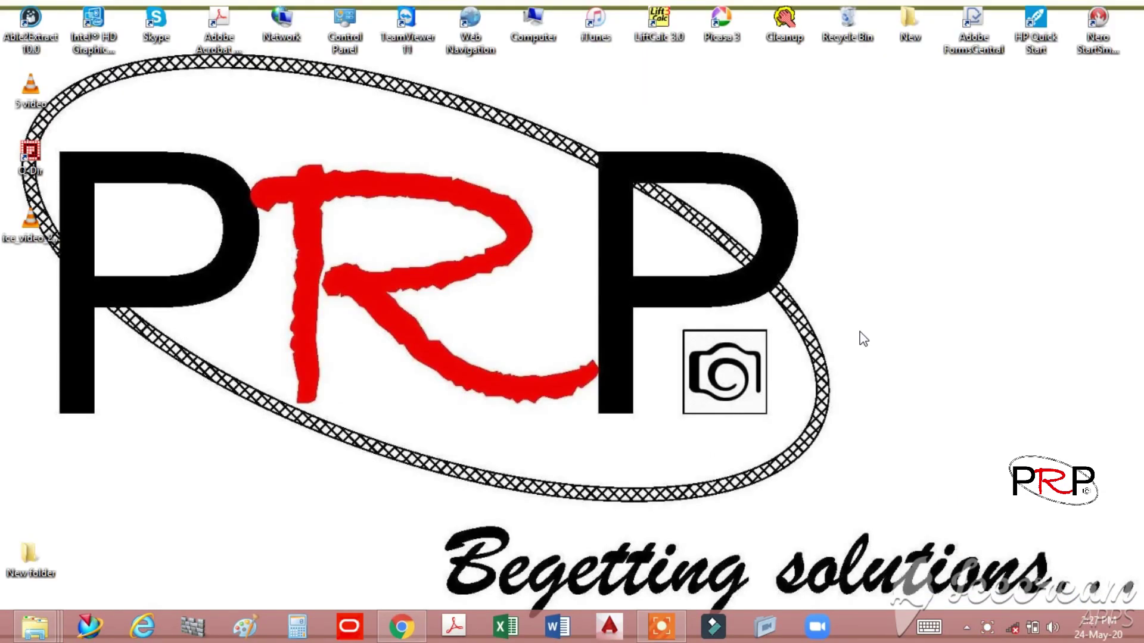
- Switch to File Explorer and open the Q-Dir folder on the I: drive
key(super+e)
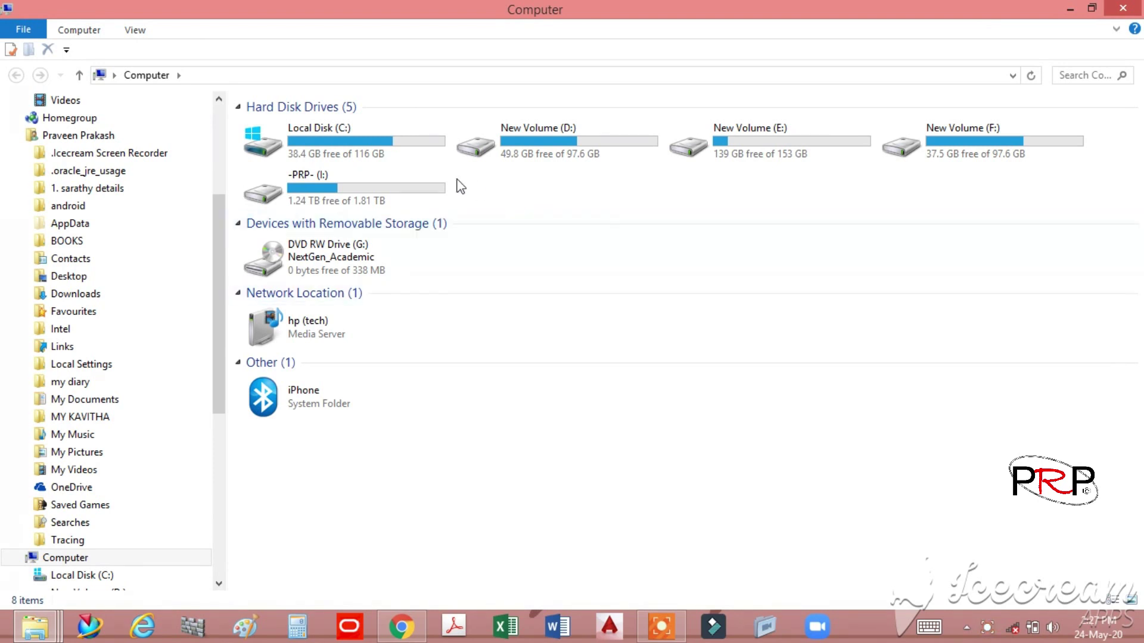
double_click(424, 185)
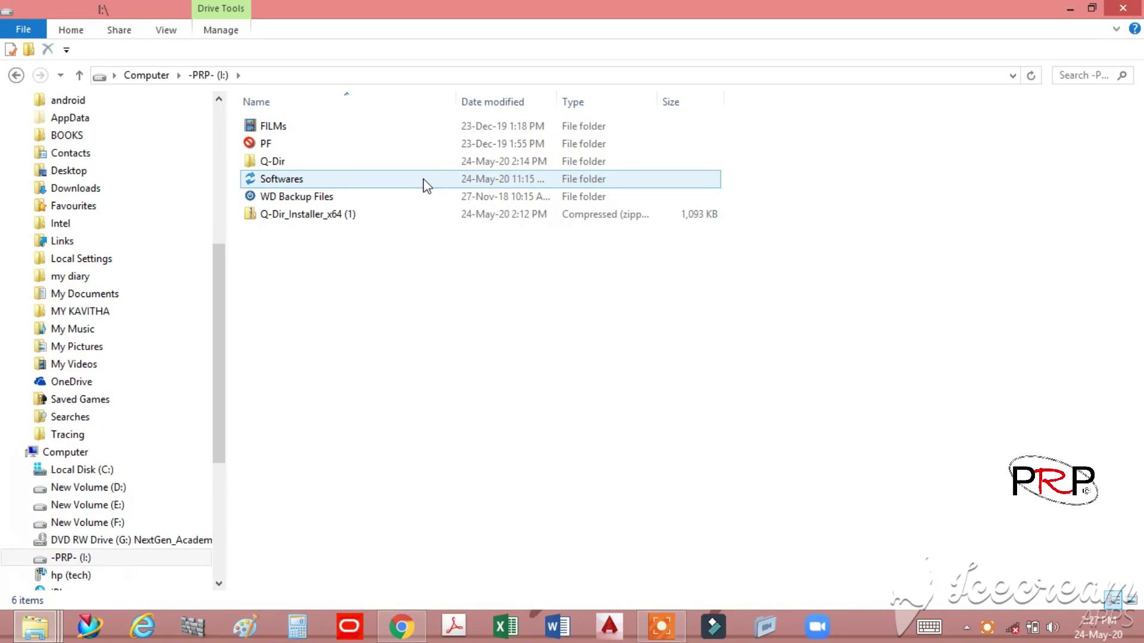
double_click(341, 167)
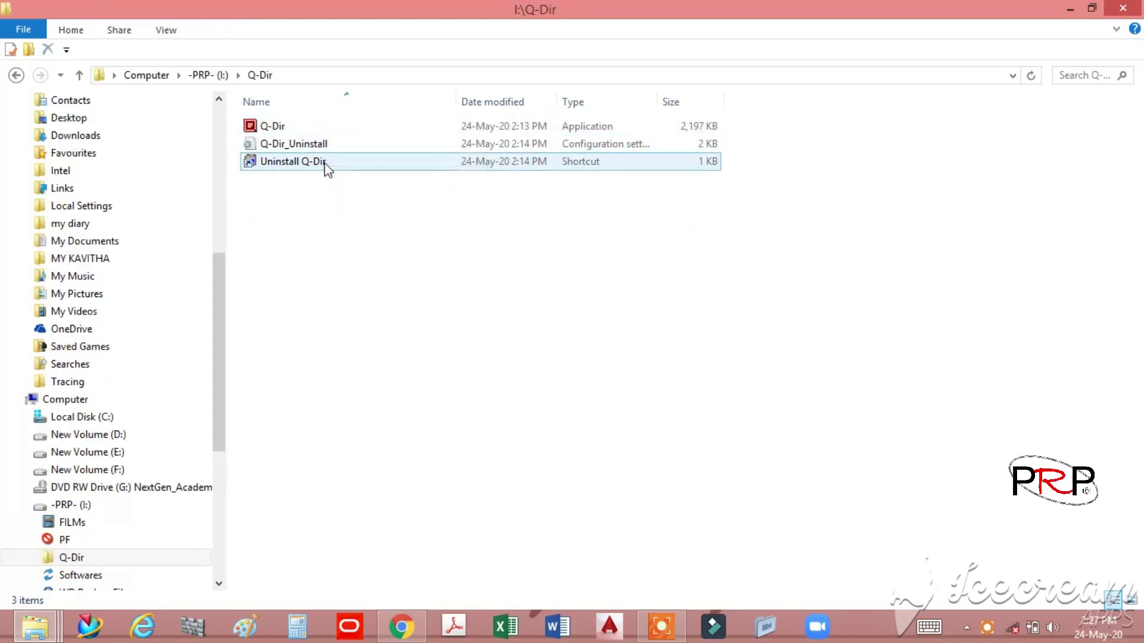
- Uninstall Q-Dir including its registry keys, and close the MiniBrowserOK and File Explorer windows
double_click(327, 165)
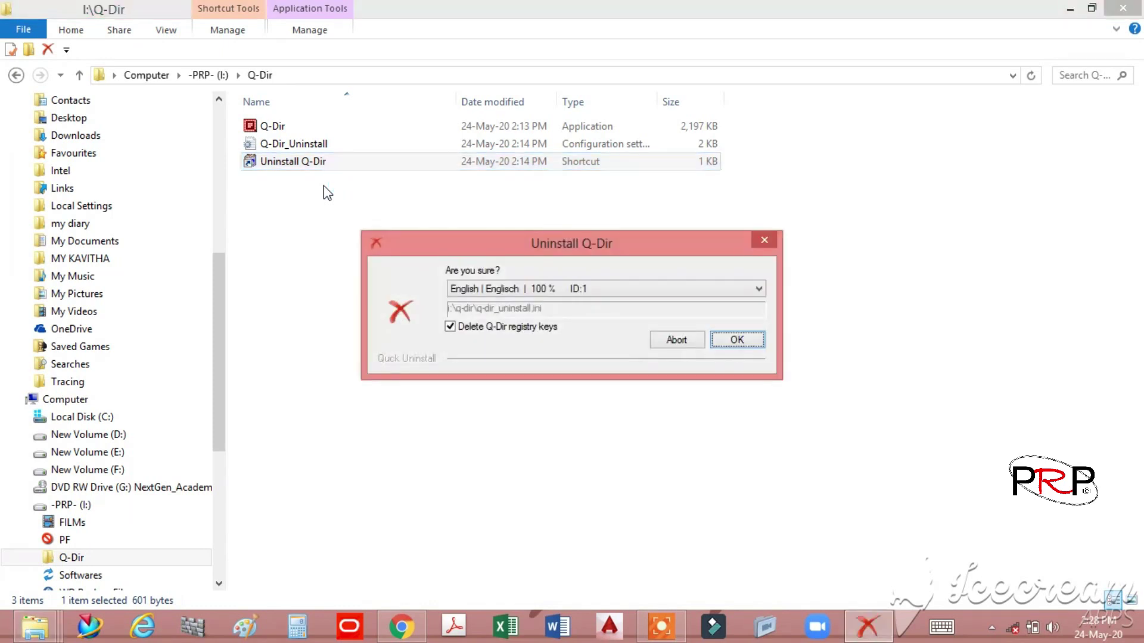
click(724, 340)
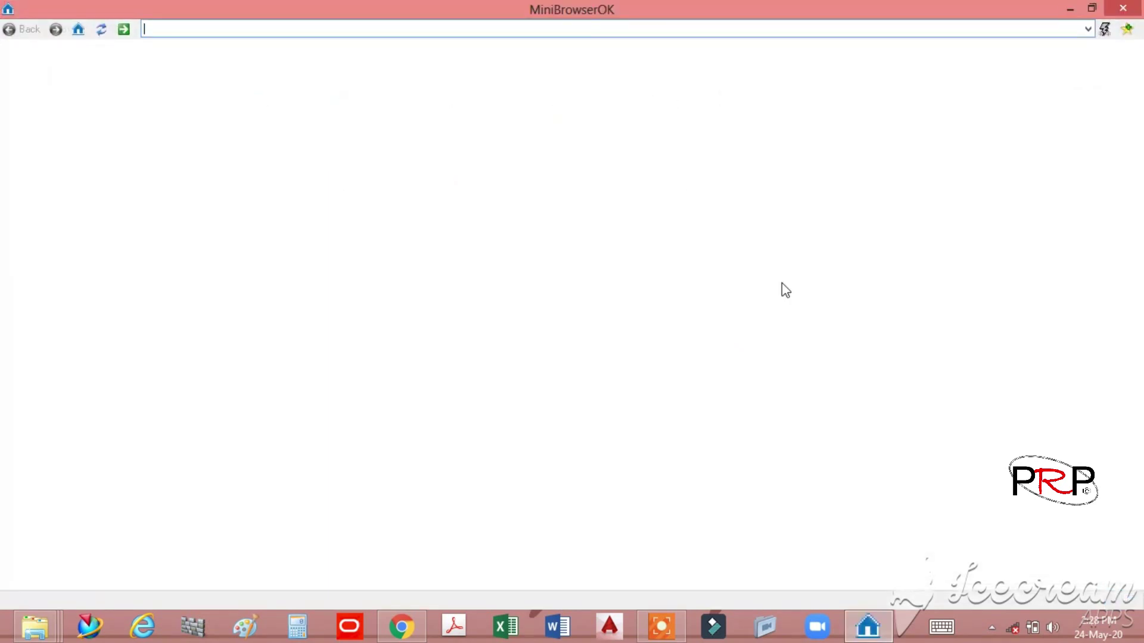
click(1127, 7)
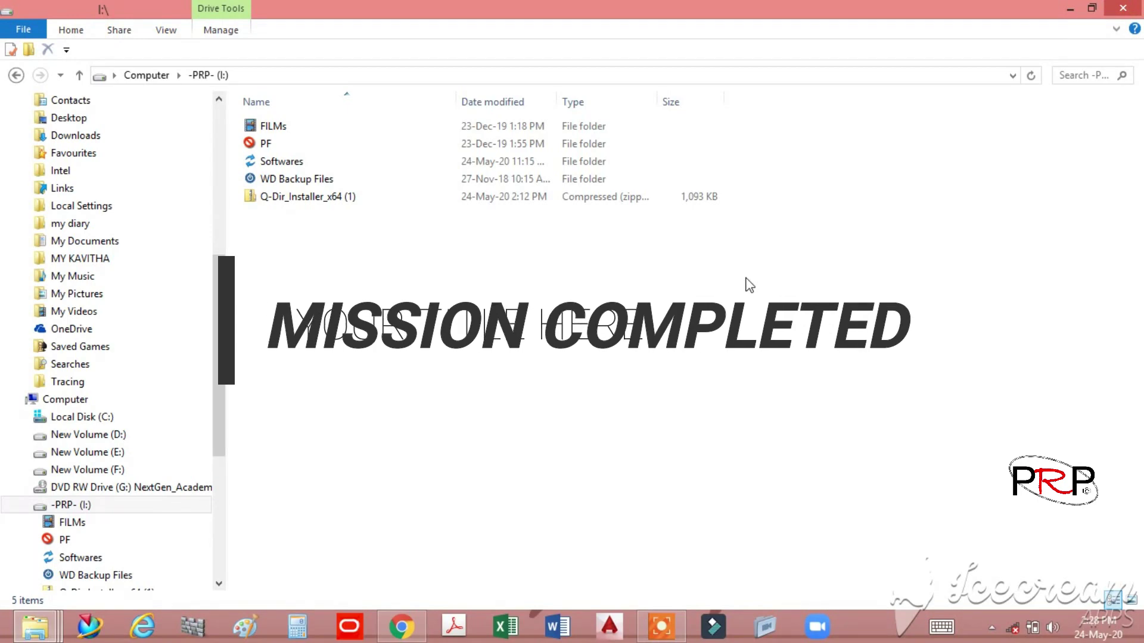
click(1123, 8)
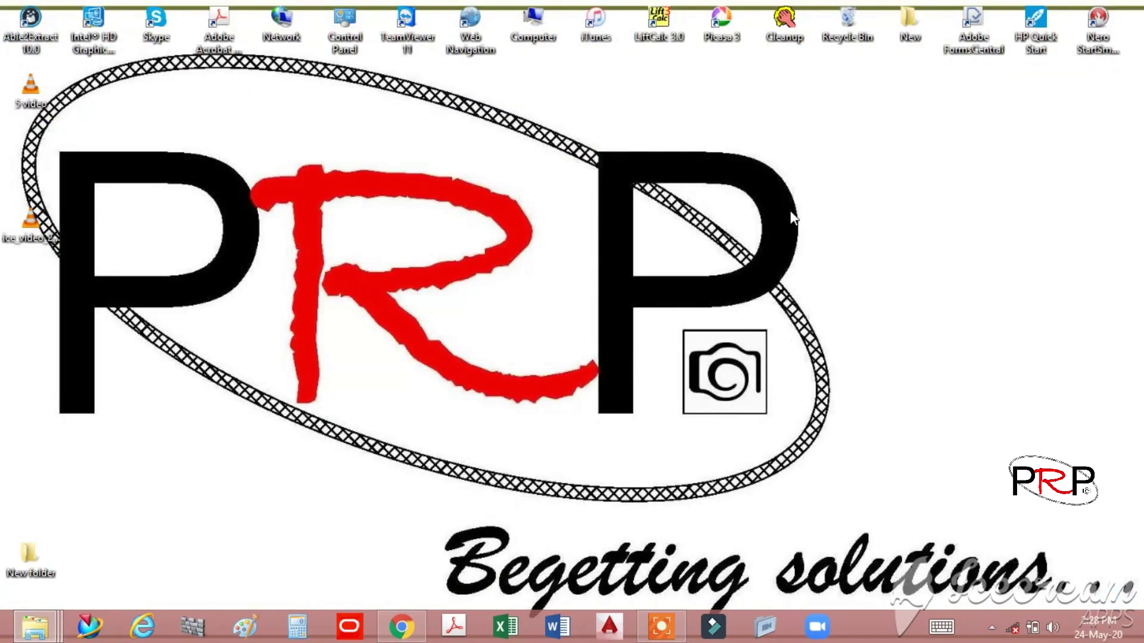